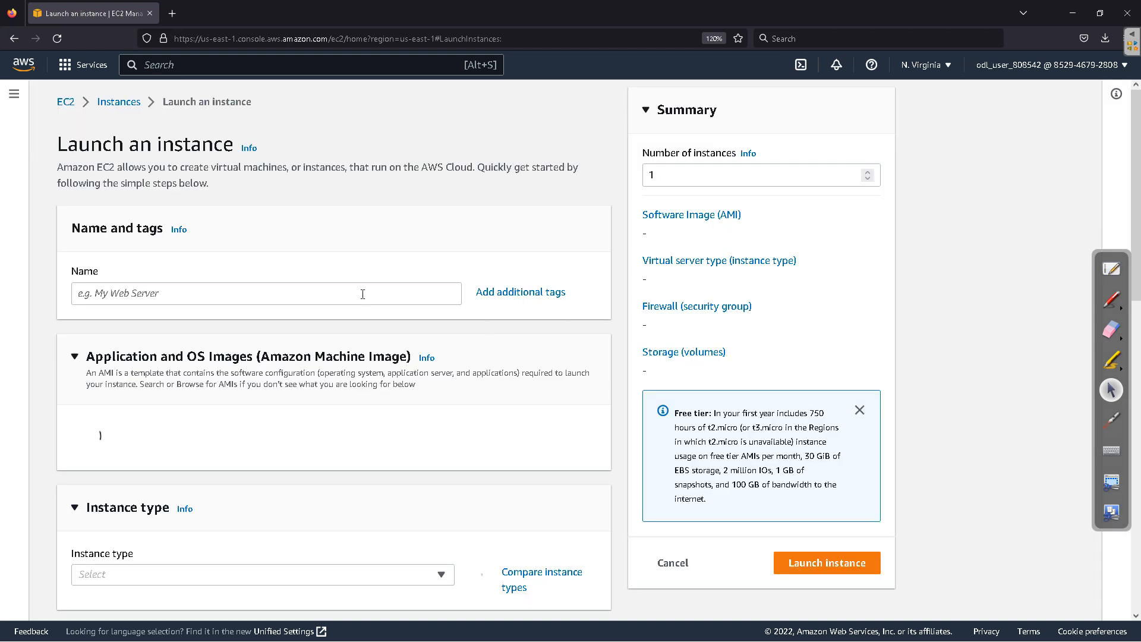
# Name the instance "test ebs" and choose the existing key pair "test" for login.
pyautogui.click(362, 294)
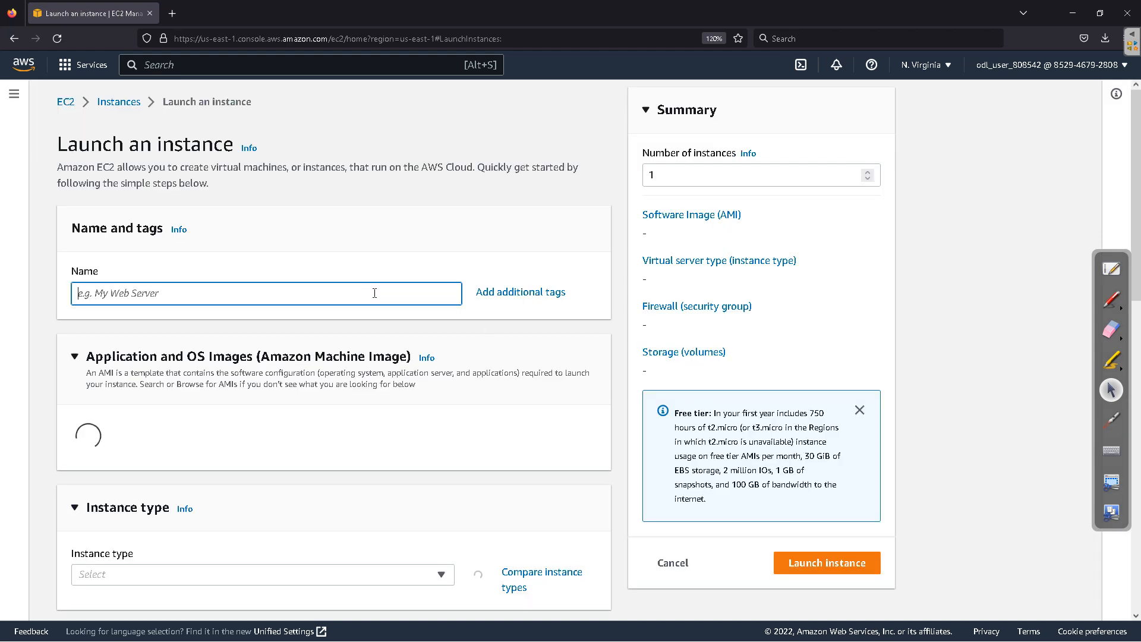
pyautogui.write('test ebc')
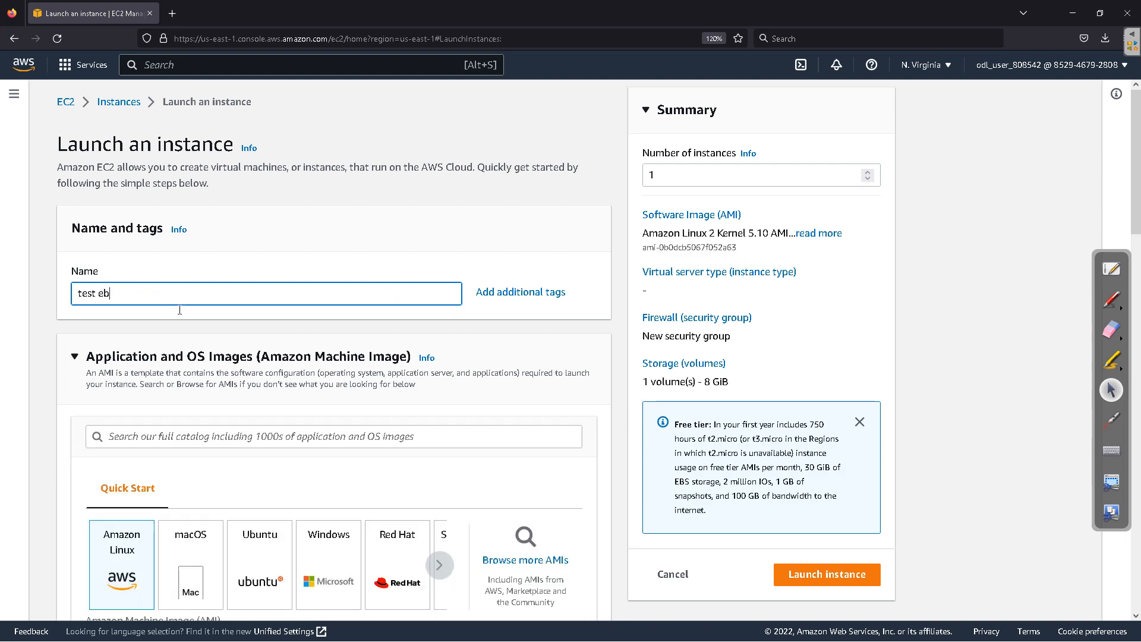
pyautogui.scroll(-6, 48, 396)
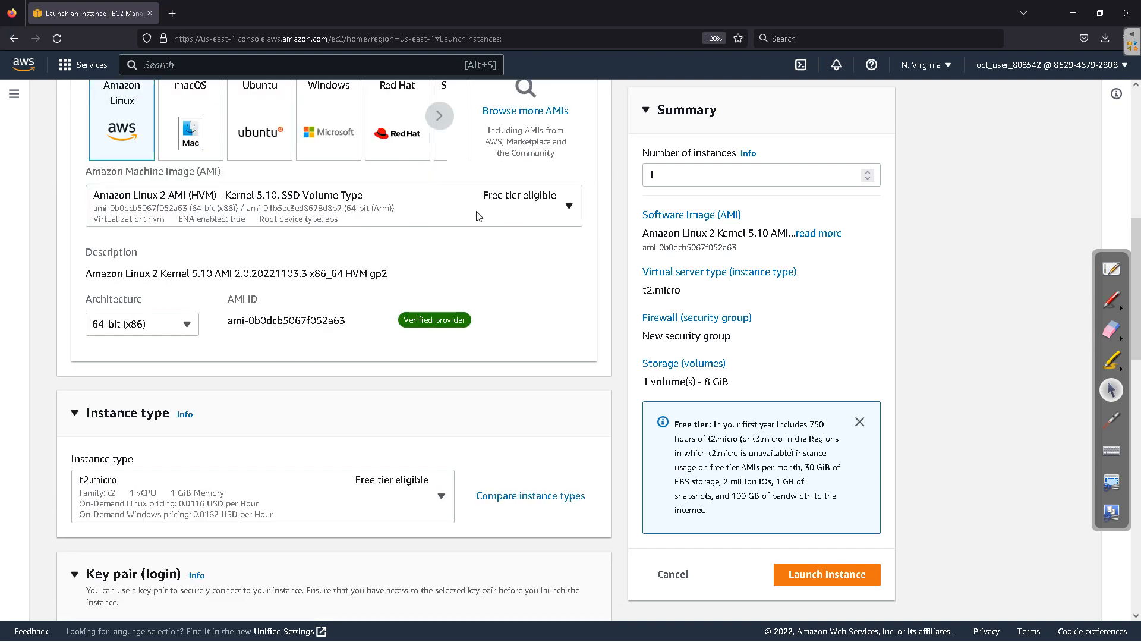
pyautogui.scroll(-3, 476, 215)
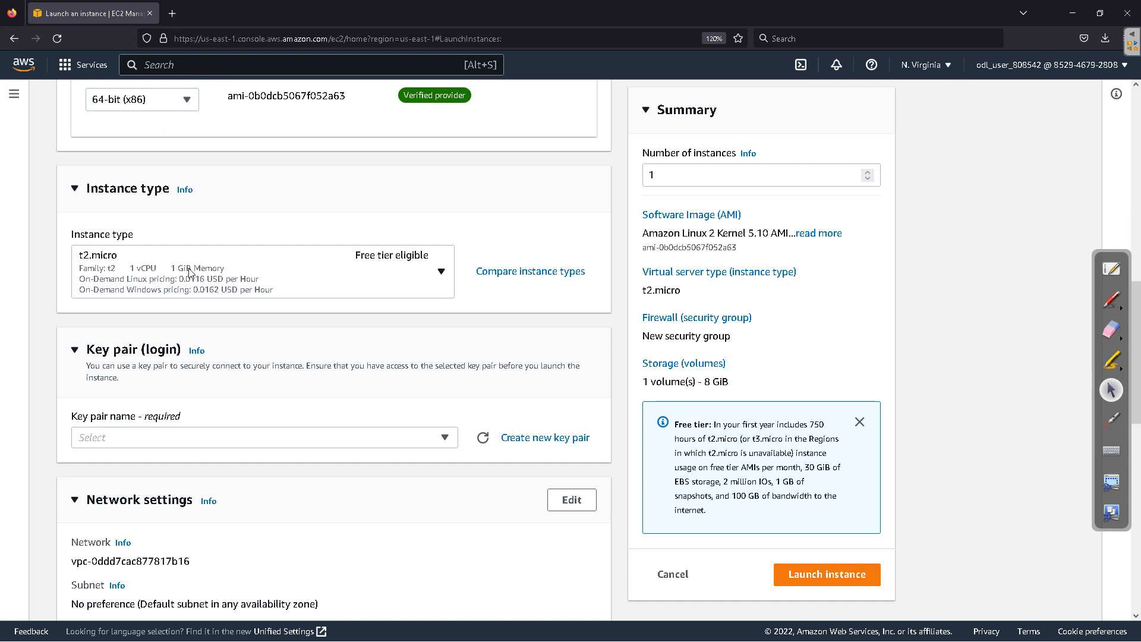
pyautogui.scroll(-3, 179, 318)
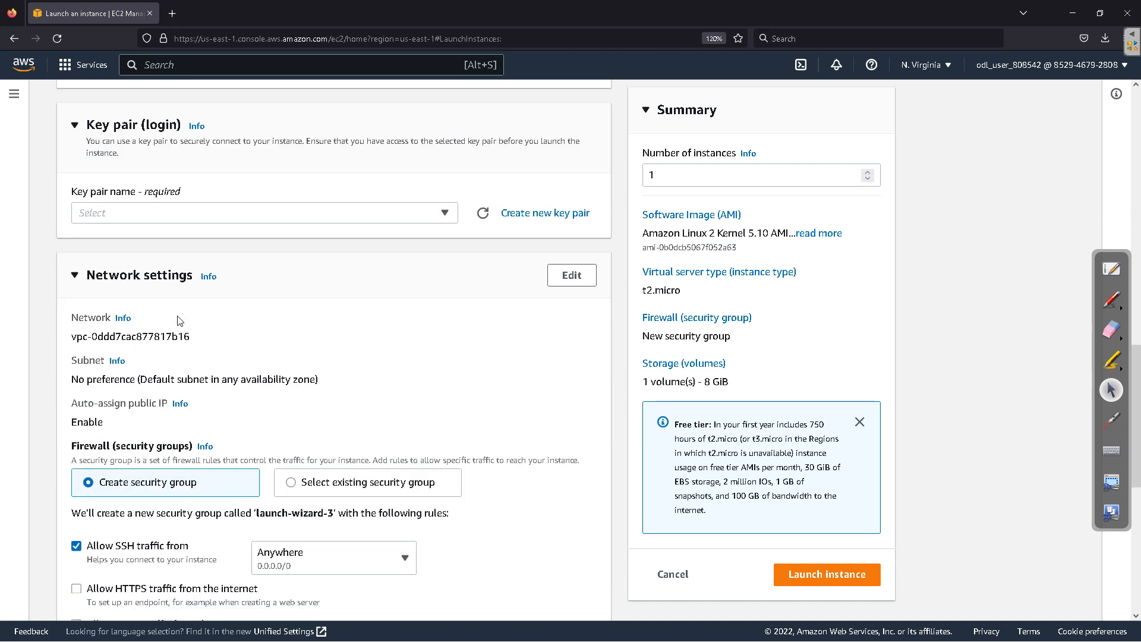
pyautogui.scroll(3, 205, 319)
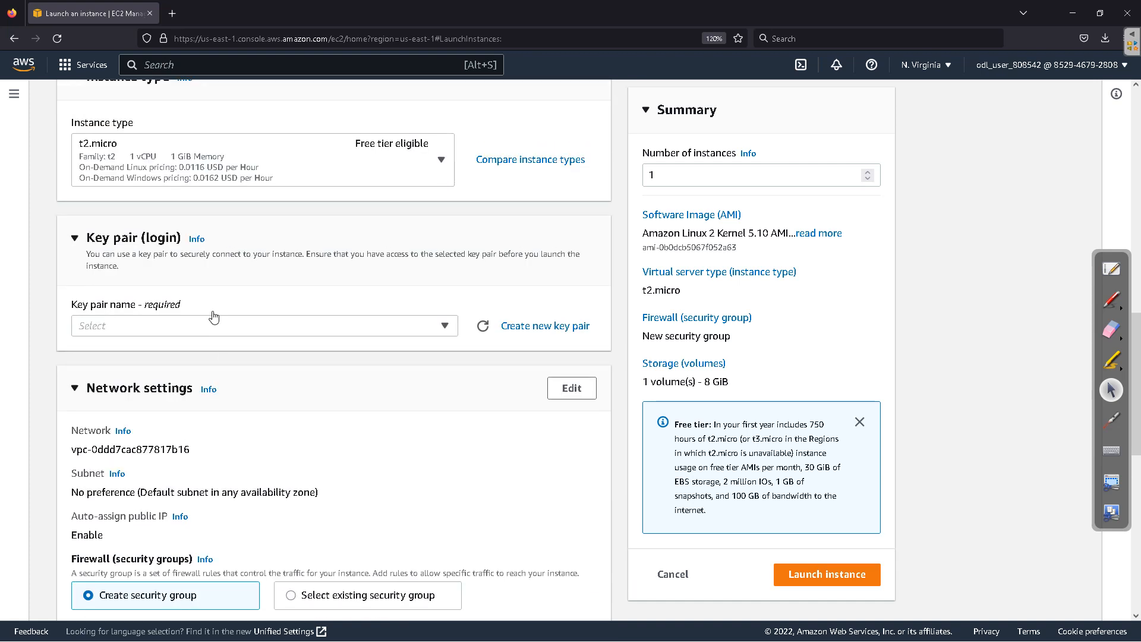
pyautogui.click(440, 362)
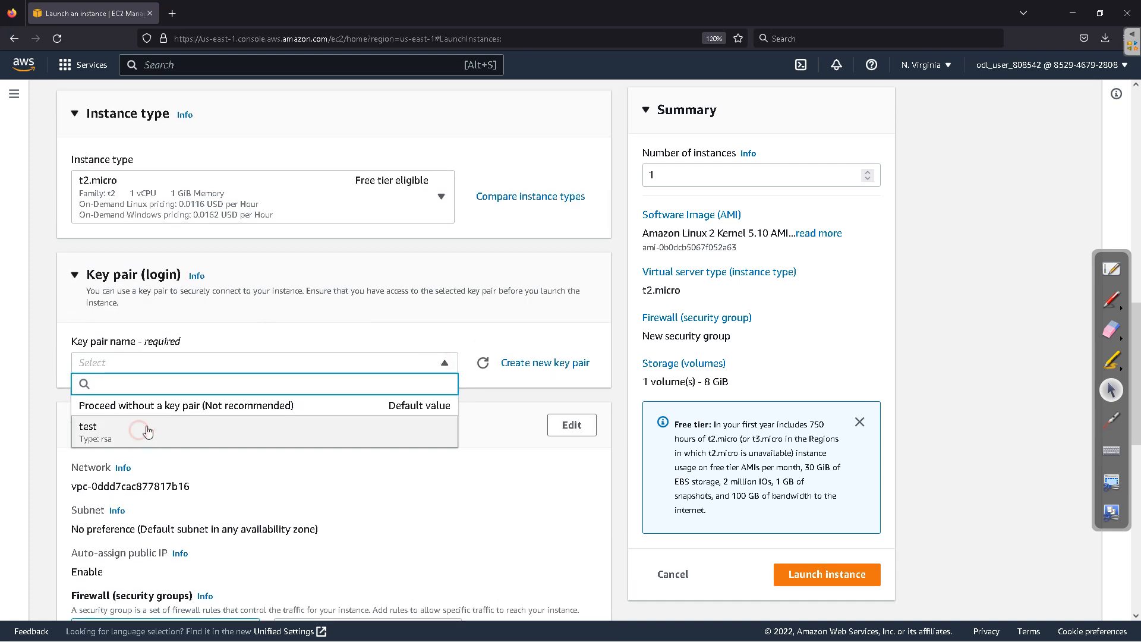
pyautogui.click(158, 426)
# Allow HTTPS and HTTP traffic from the internet in the instance's new security group.
pyautogui.scroll(-4, 88, 395)
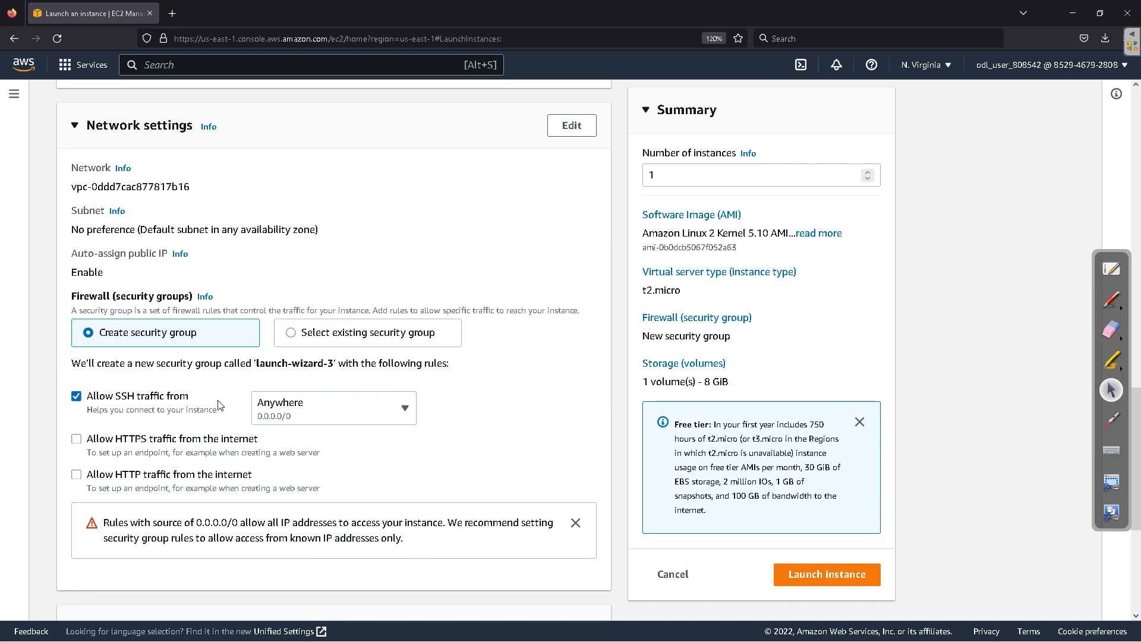
pyautogui.click(77, 439)
pyautogui.click(76, 475)
# Edit the network settings and assign the instance to the subnet in availability zone us-east-1f.
pyautogui.click(576, 126)
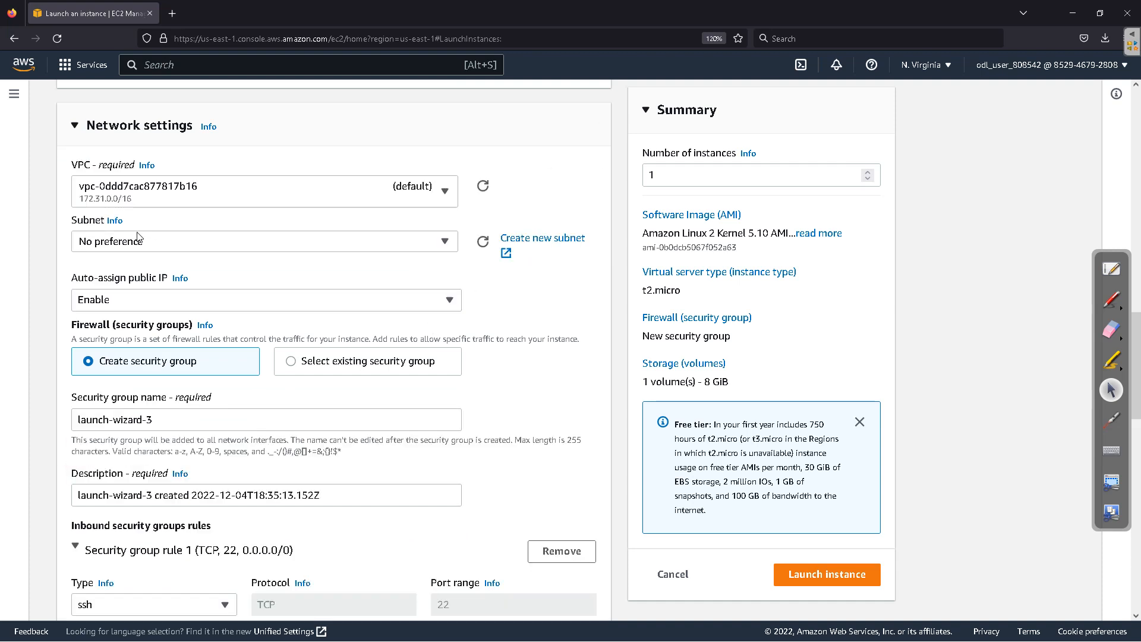
pyautogui.click(120, 242)
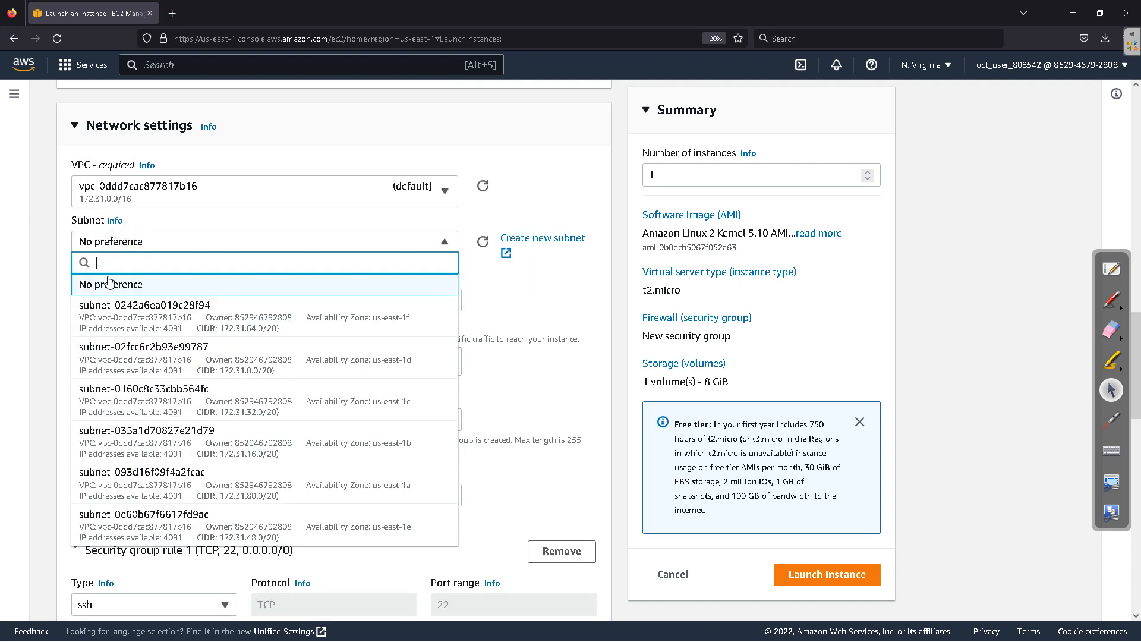
pyautogui.click(114, 311)
pyautogui.click(242, 251)
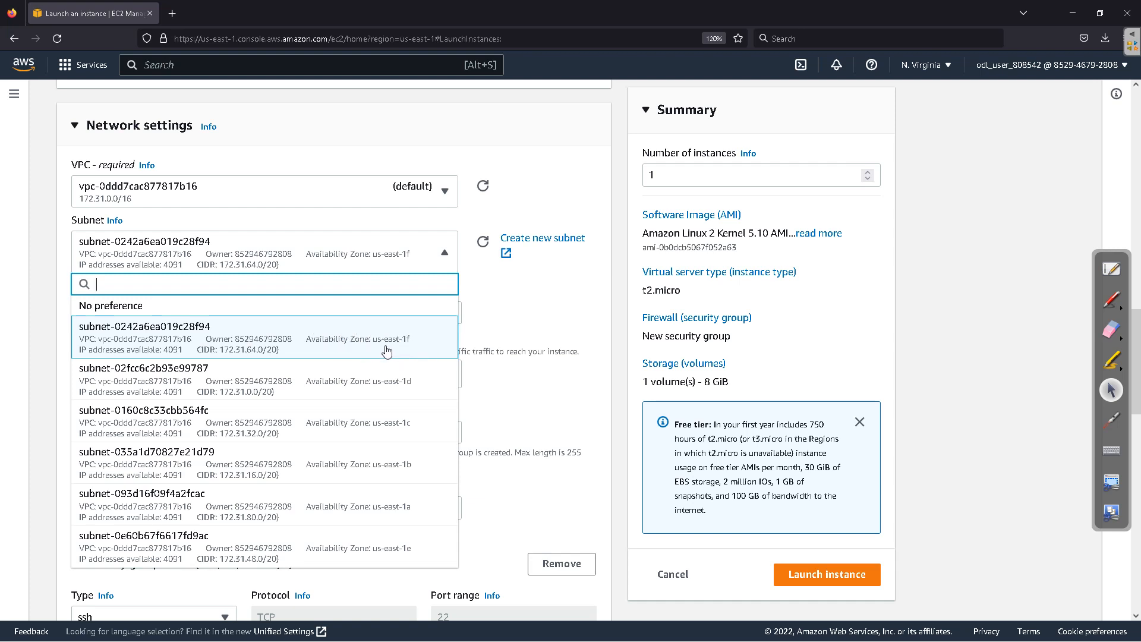
pyautogui.click(506, 313)
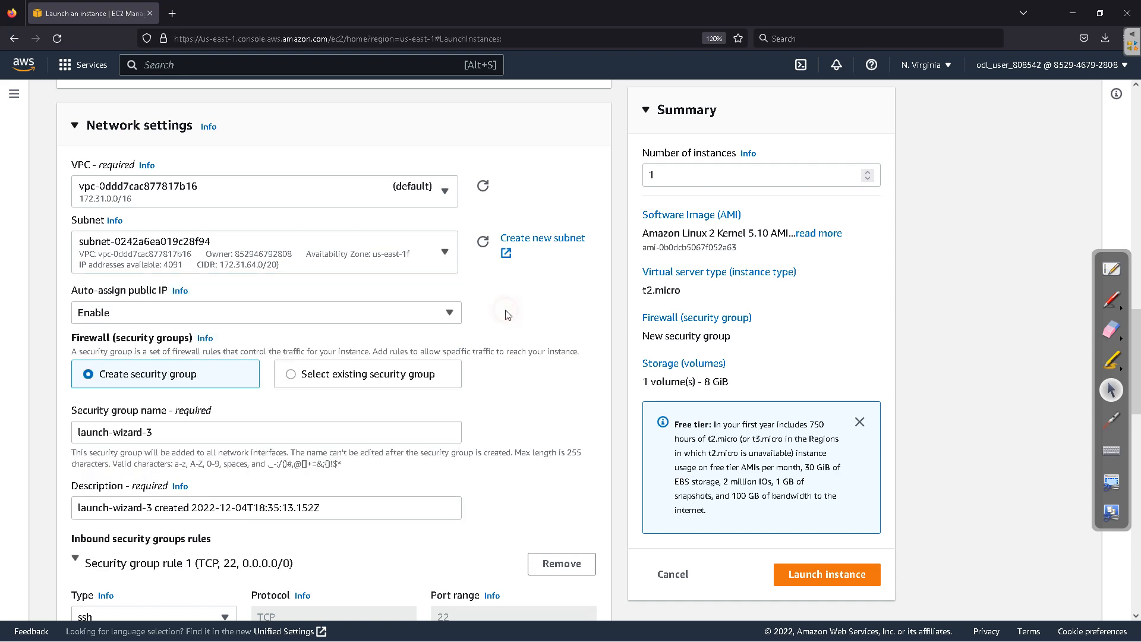
# Display the advanced storage settings and expand the details of the AMI root volume.
pyautogui.scroll(-5, 508, 313)
pyautogui.scroll(-10, 508, 313)
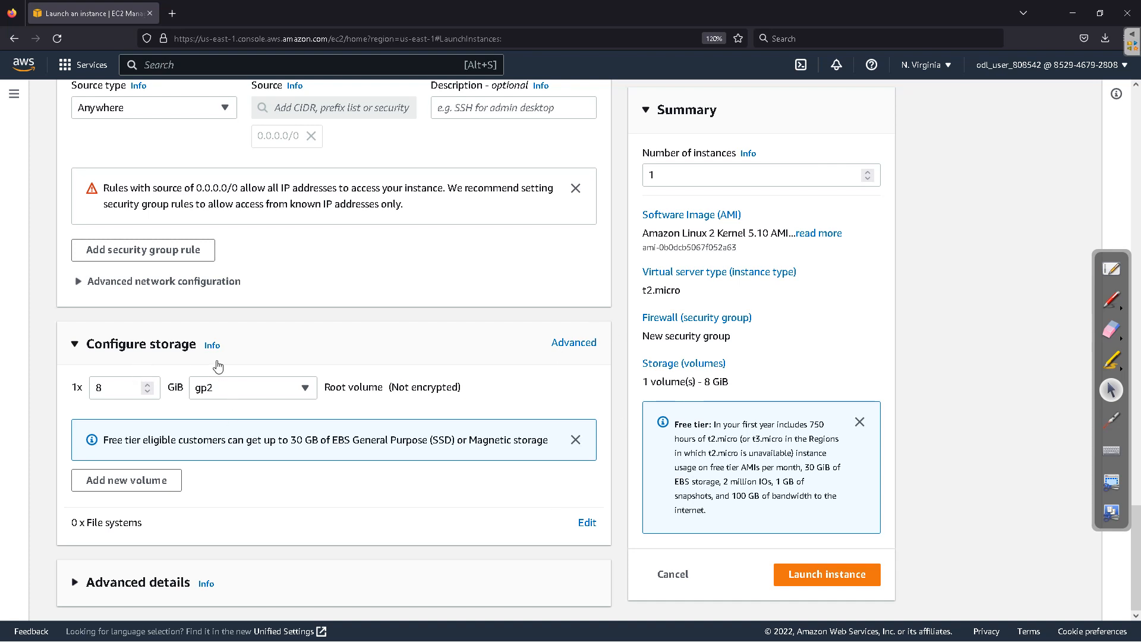
pyautogui.click(579, 346)
pyautogui.scroll(-2, 179, 434)
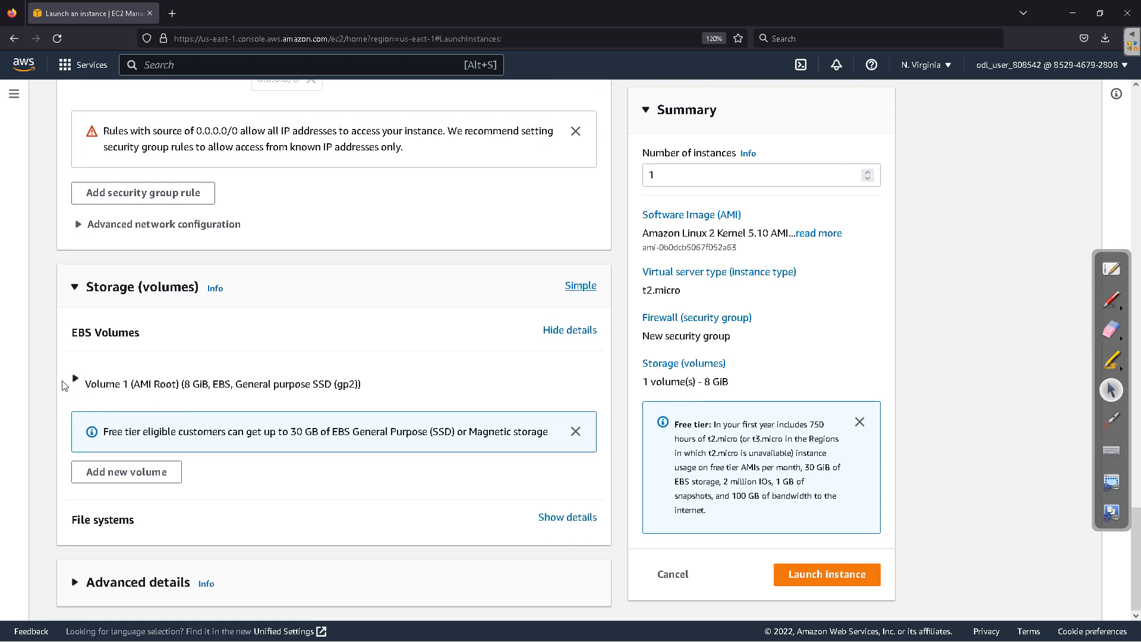
pyautogui.click(82, 386)
pyautogui.scroll(-5, 82, 384)
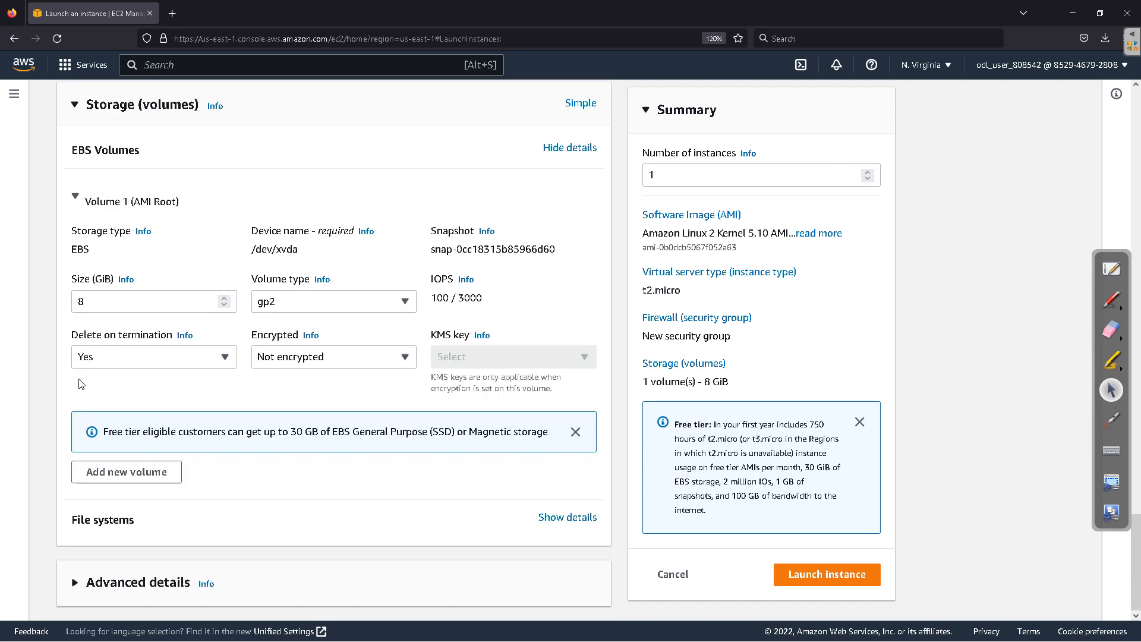
# Set the root volume's Delete on termination option to No, and restore it to Yes.
pyautogui.click(151, 364)
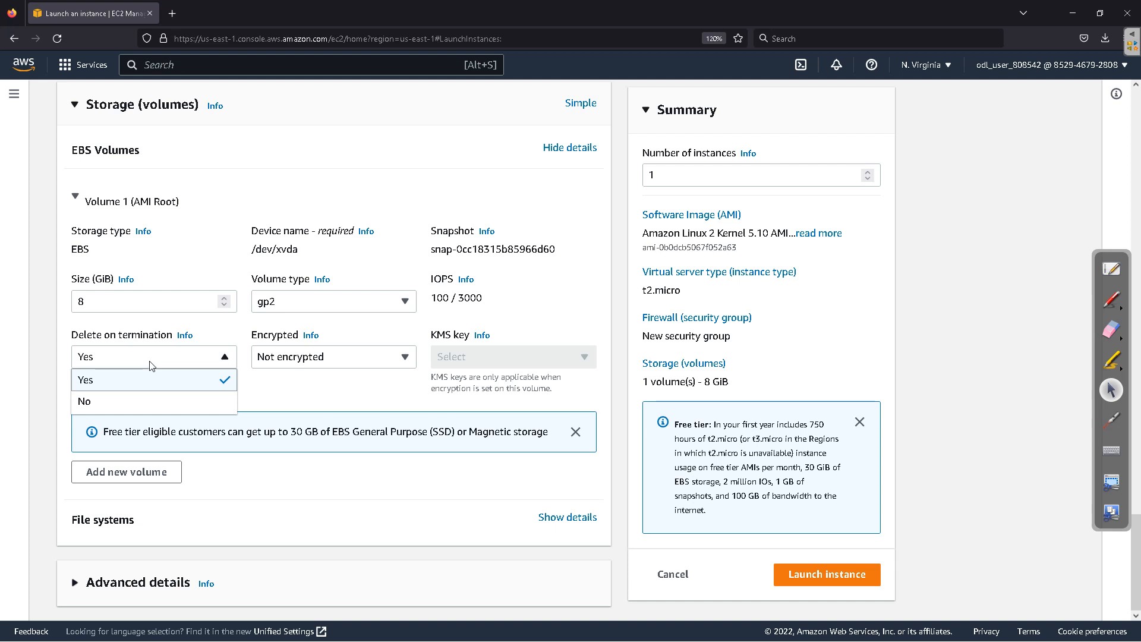
pyautogui.click(201, 407)
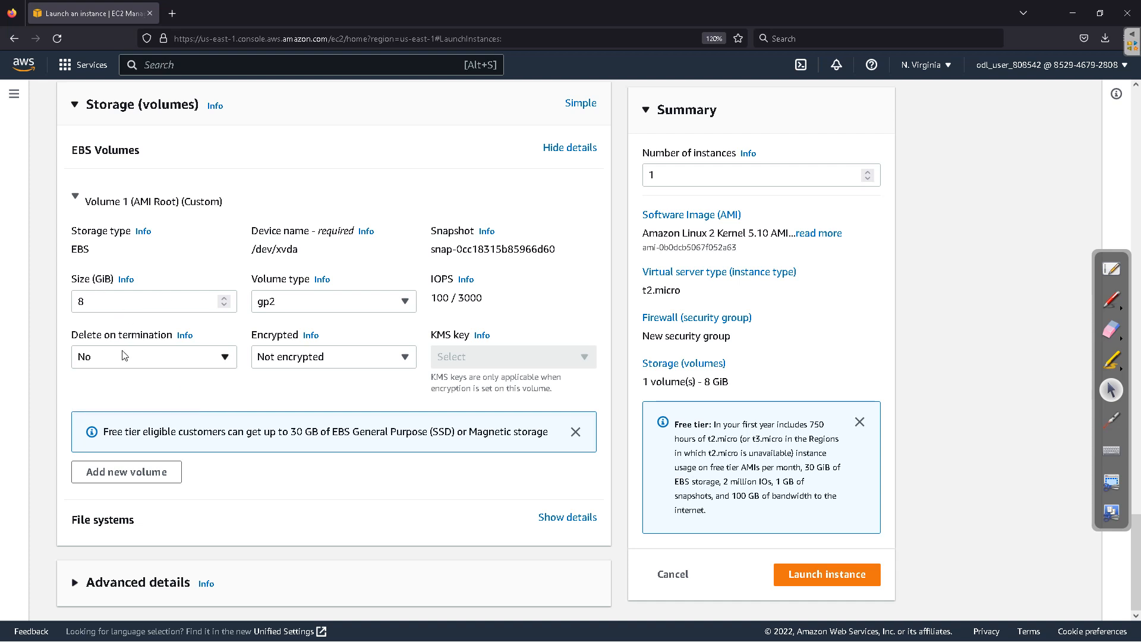
pyautogui.click(125, 364)
pyautogui.click(109, 377)
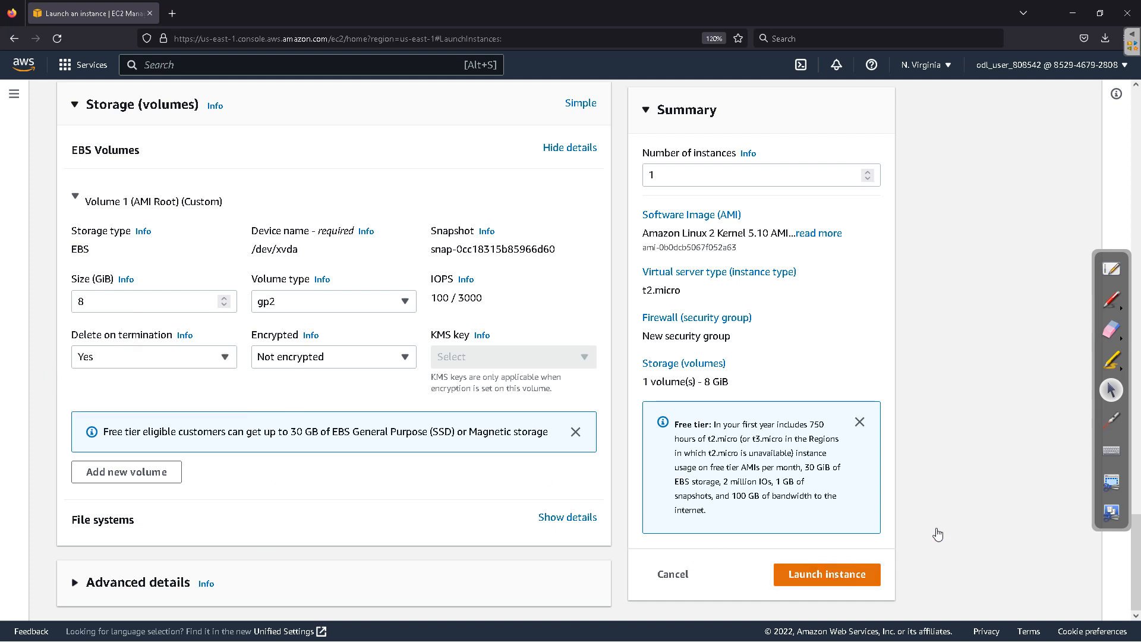
# Launch the instance and show the storage details of "test ebs" in the instance list.
pyautogui.click(856, 574)
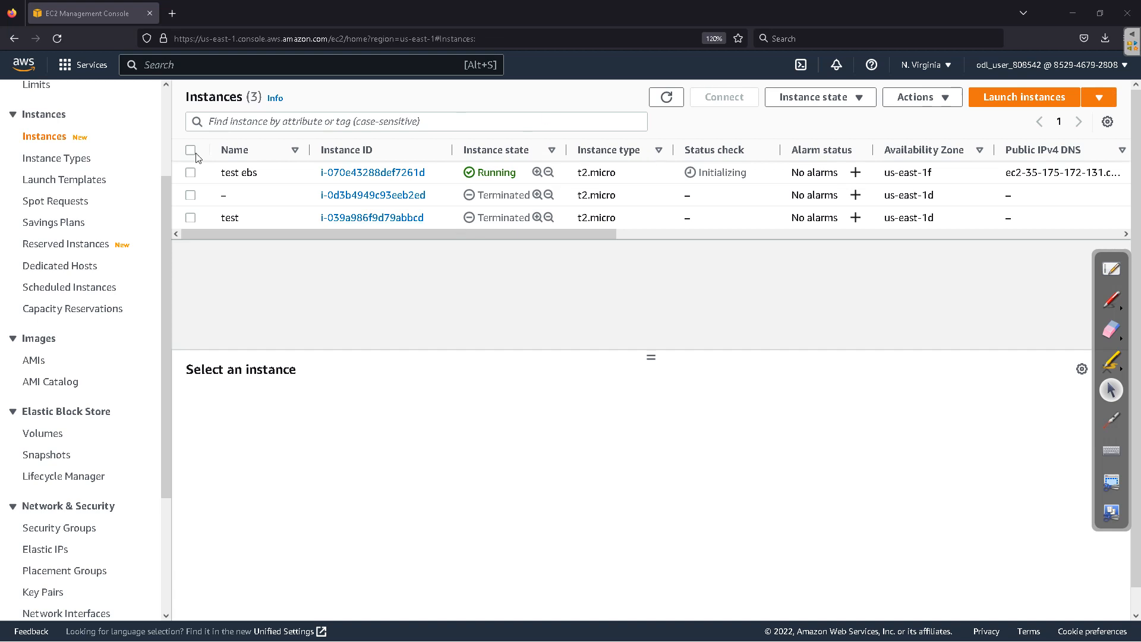
pyautogui.click(230, 174)
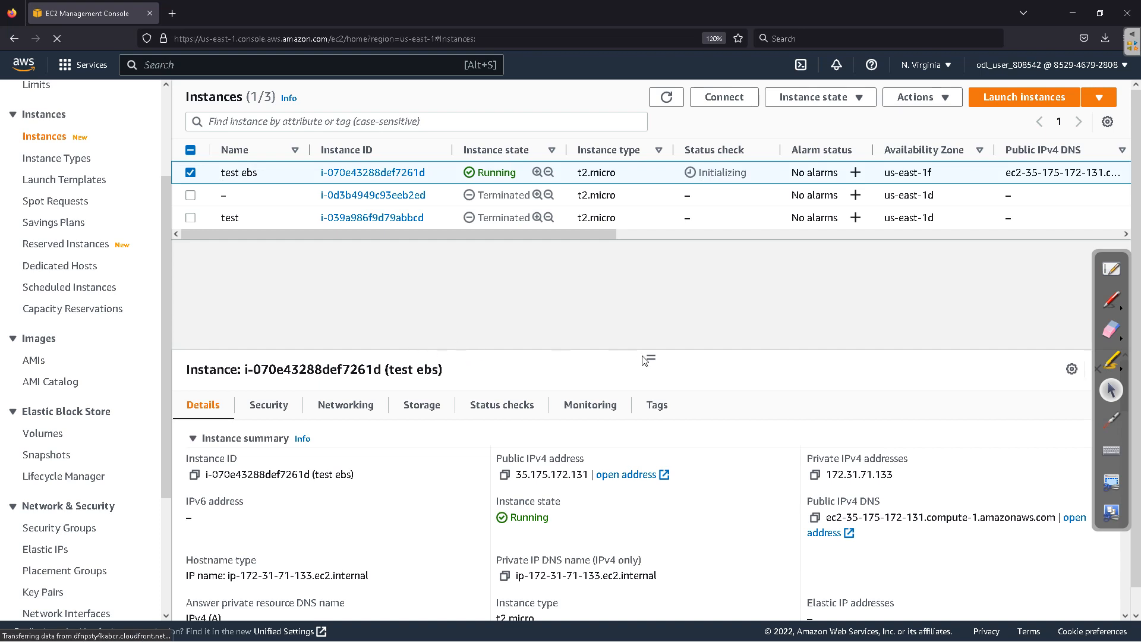
pyautogui.moveTo(651, 357); pyautogui.dragTo(664, 216)
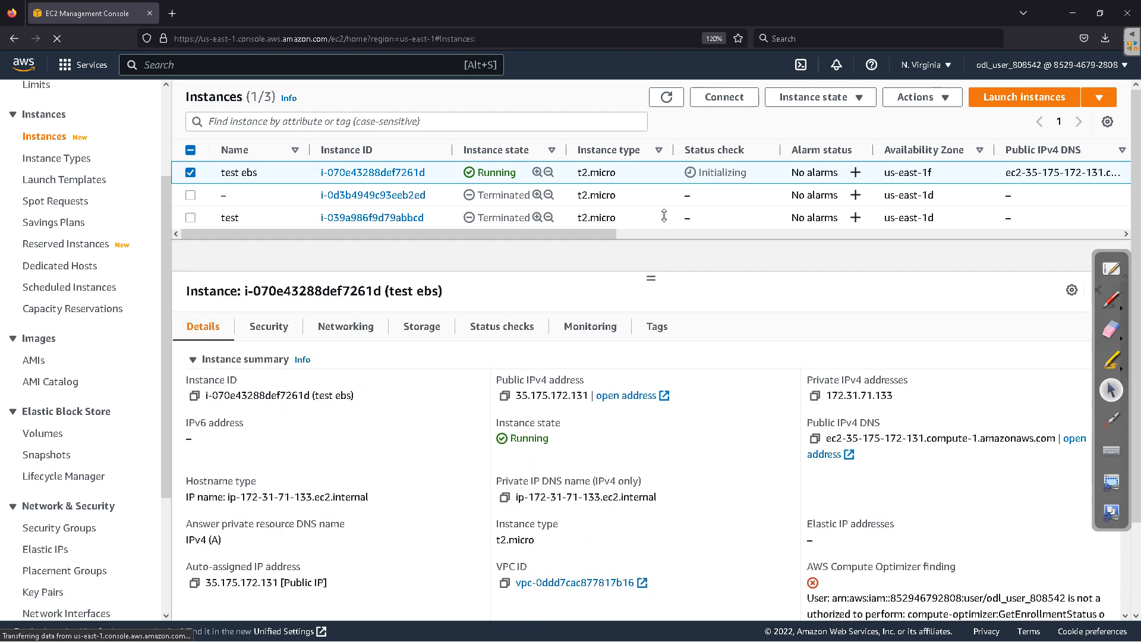
pyautogui.click(420, 313)
pyautogui.scroll(-1, 286, 434)
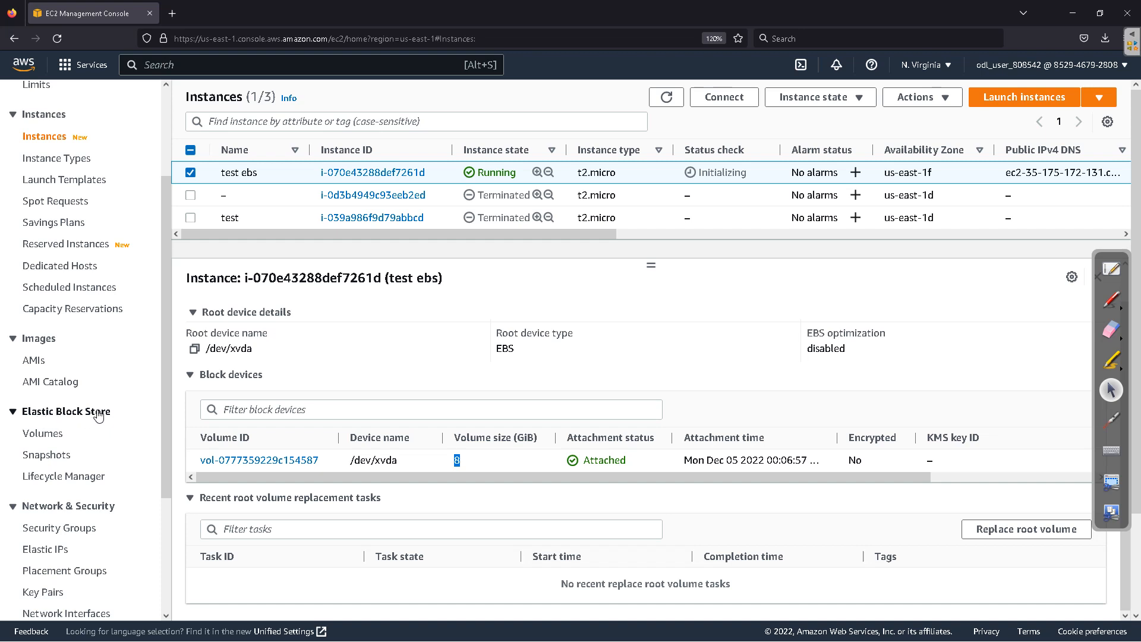
# Check the root volume ID of "test ebs" against the list of EBS volumes.
pyautogui.click(42, 440)
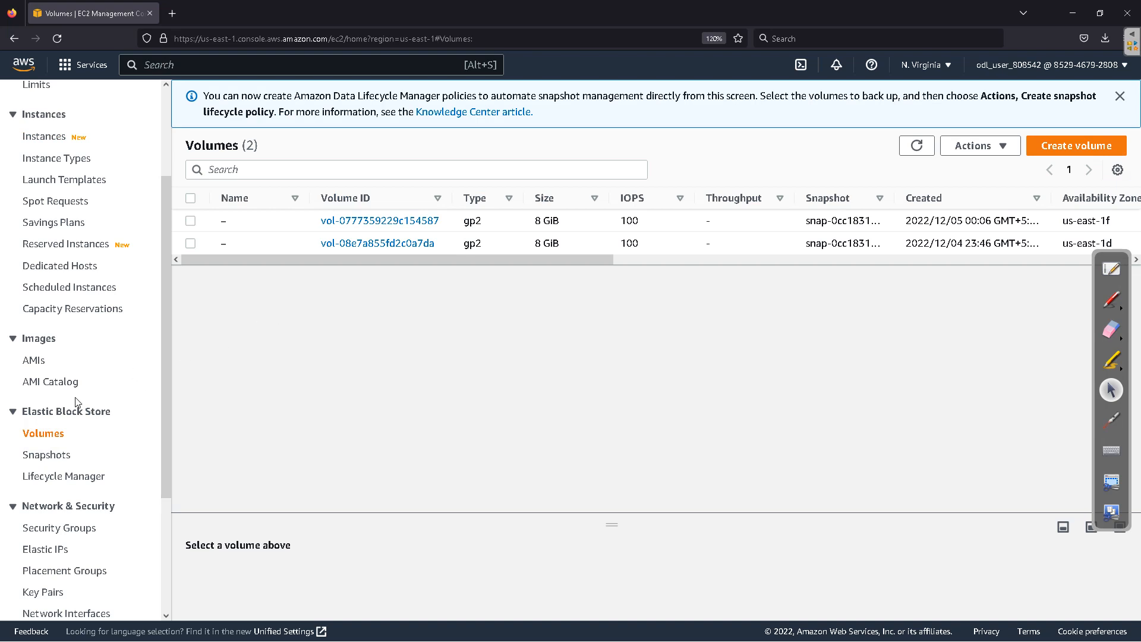
pyautogui.click(52, 137)
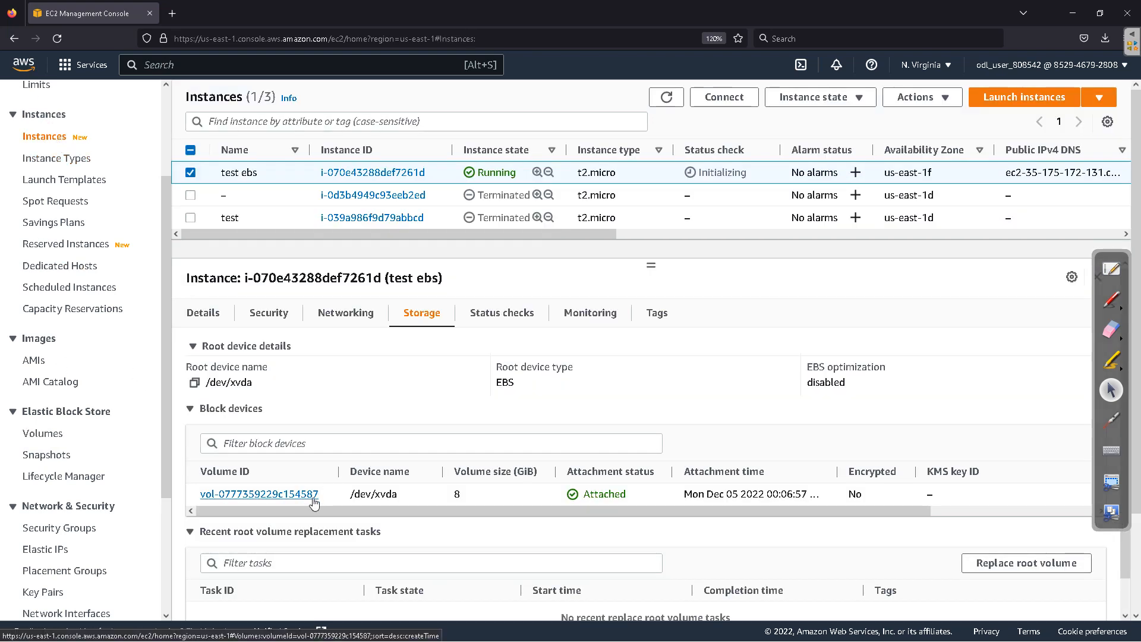
pyautogui.click(43, 433)
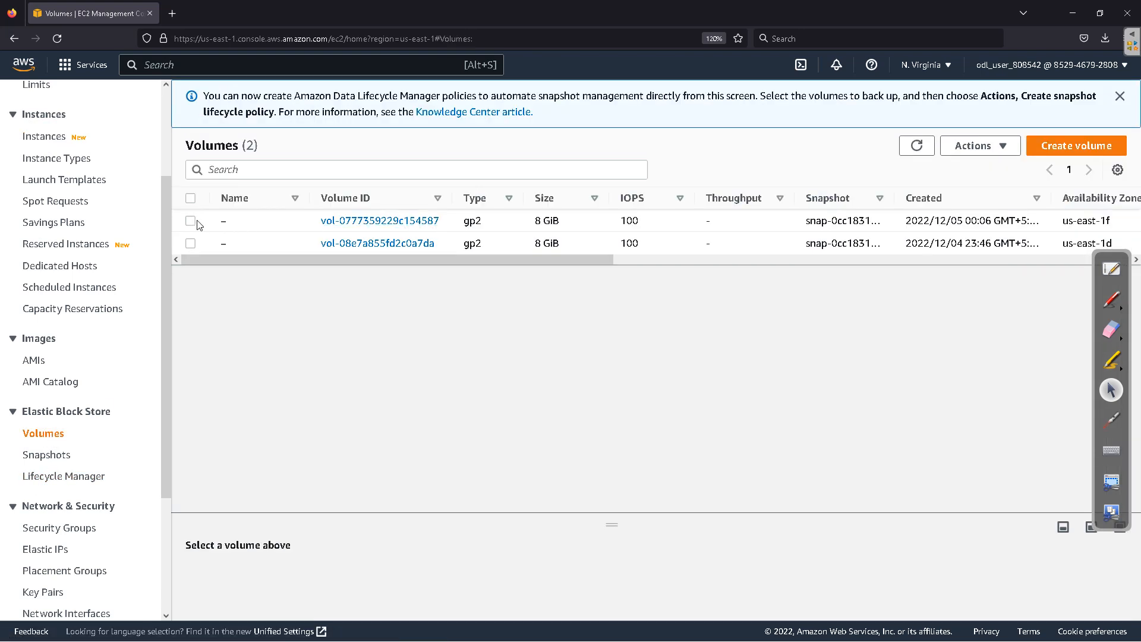
# Compare the two EBS volumes' creation time, availability zone, volume state and attached instances.
pyautogui.click(238, 226)
pyautogui.moveTo(253, 260); pyautogui.dragTo(487, 259)
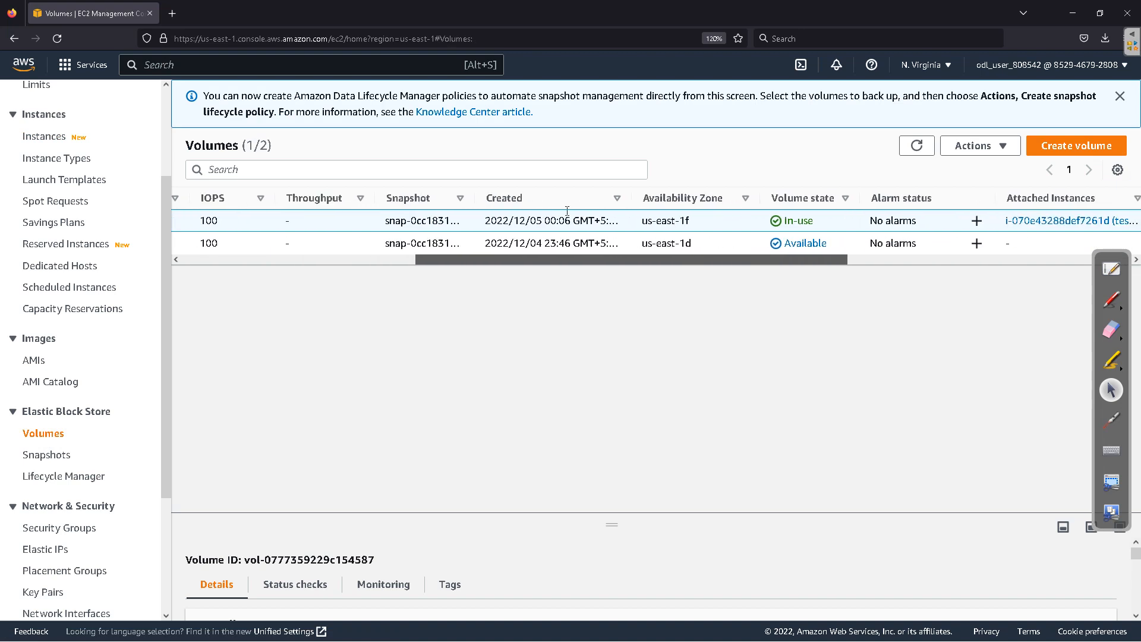
pyautogui.moveTo(693, 229); pyautogui.dragTo(639, 226)
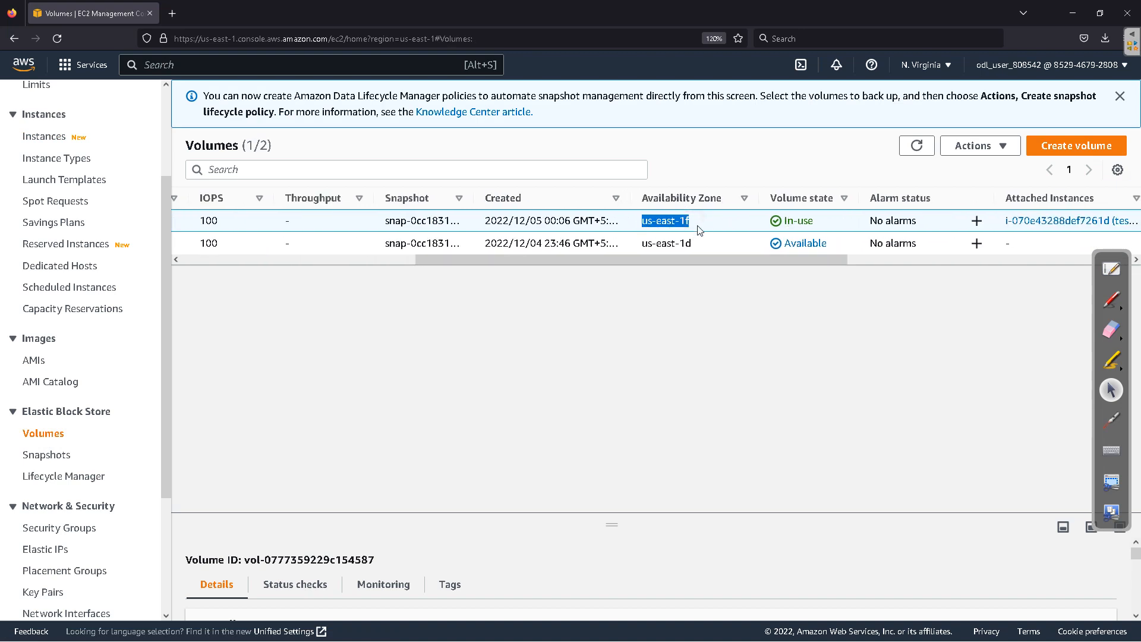
pyautogui.click(696, 248)
pyautogui.moveTo(641, 271); pyautogui.dragTo(274, 266)
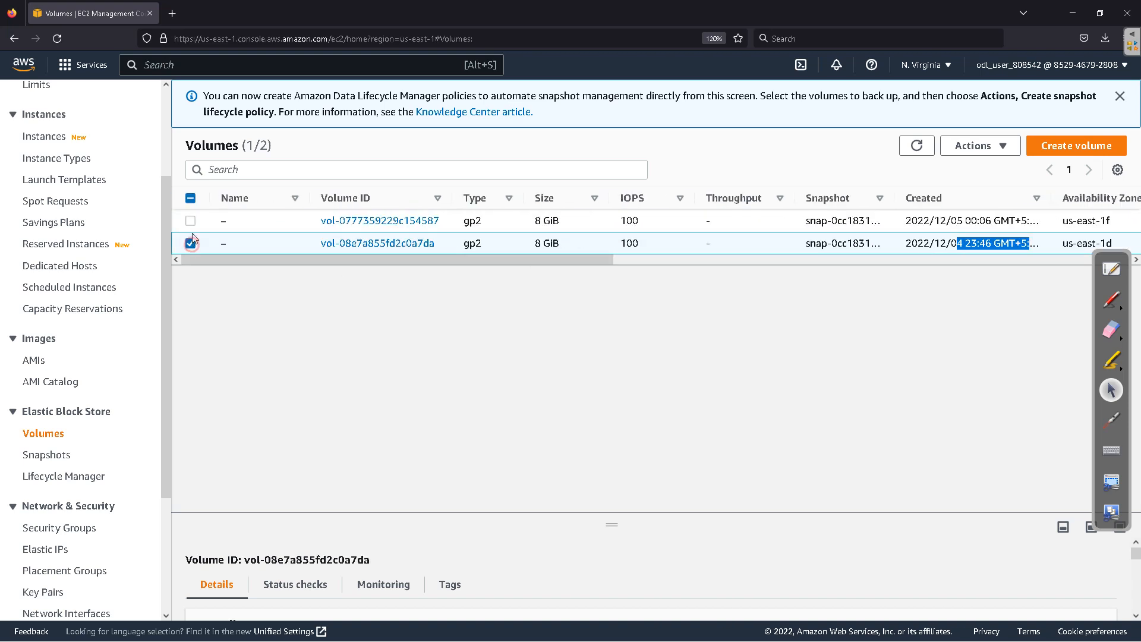
pyautogui.click(191, 241)
pyautogui.click(191, 222)
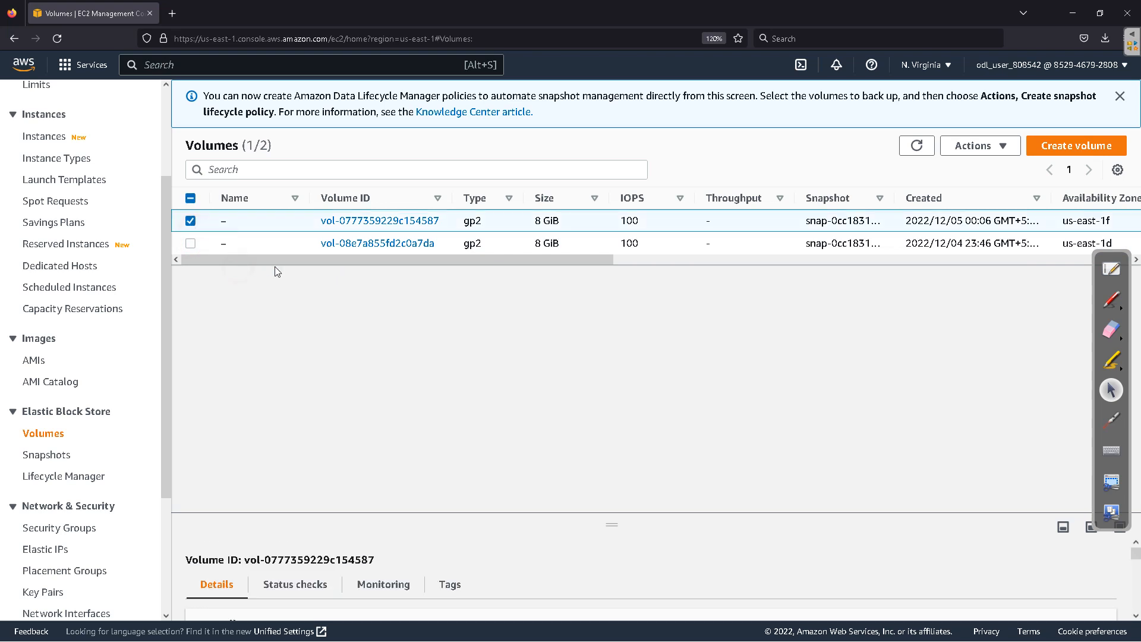
pyautogui.moveTo(241, 261); pyautogui.dragTo(597, 272)
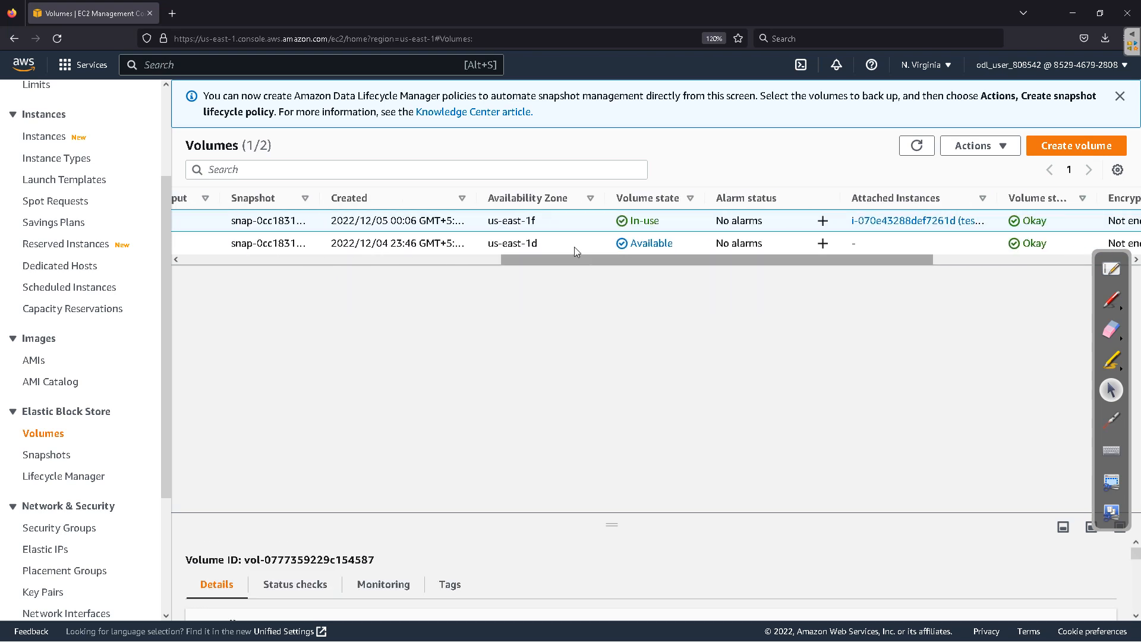
pyautogui.moveTo(312, 218); pyautogui.dragTo(808, 215)
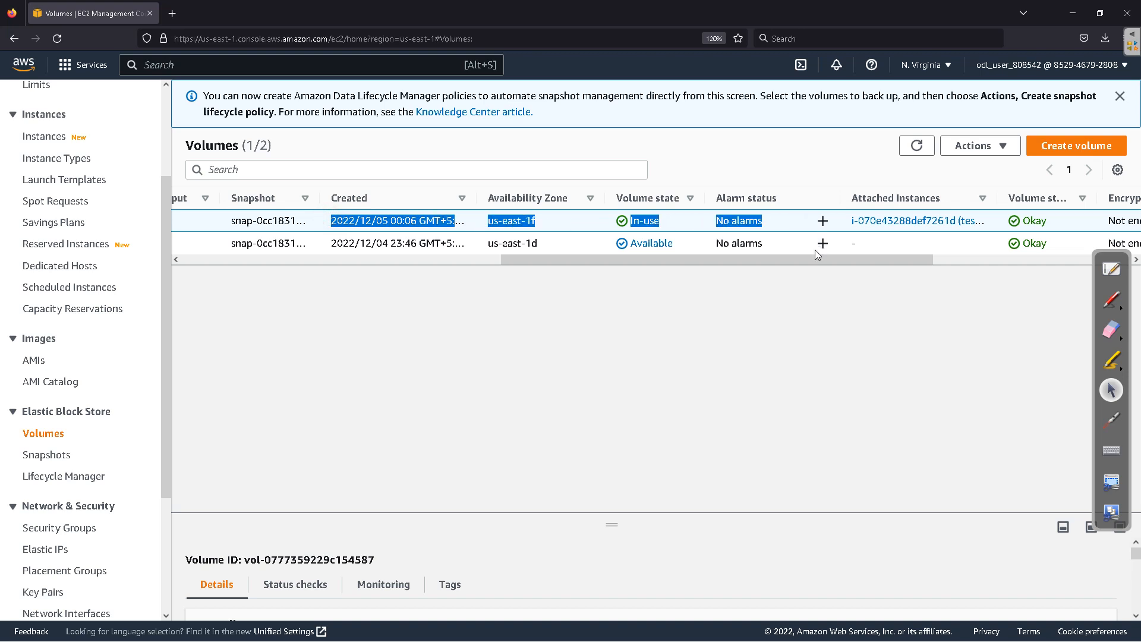
pyautogui.moveTo(792, 255); pyautogui.dragTo(826, 259)
pyautogui.click(839, 176)
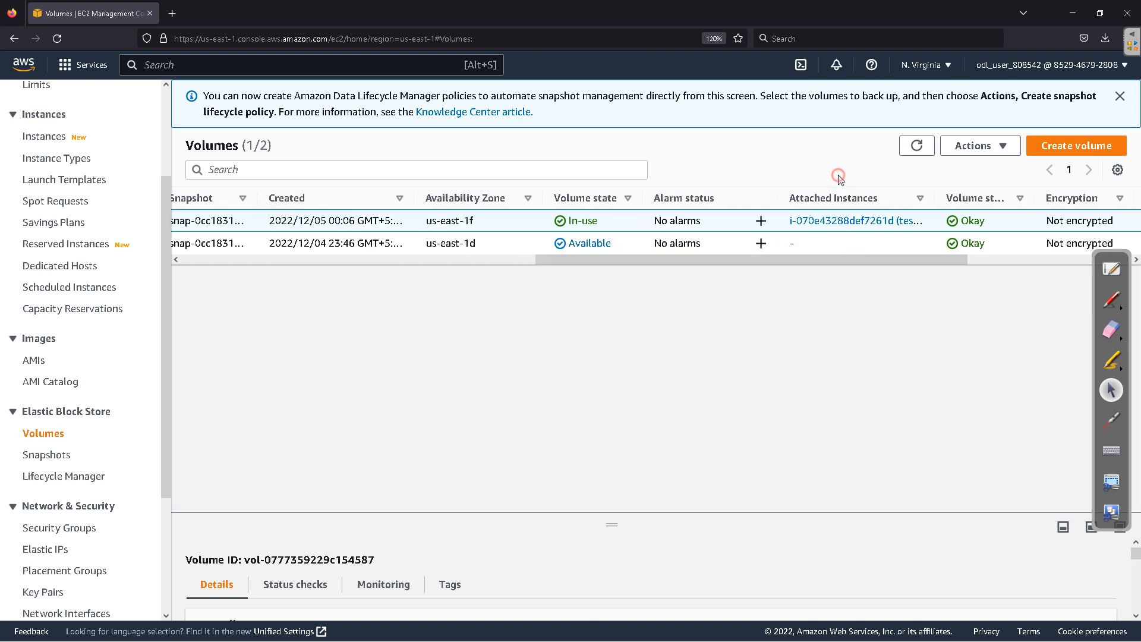
# Start a new General Purpose SSD (gp2) volume and set its availability zone to us-east-1f.
pyautogui.click(1089, 145)
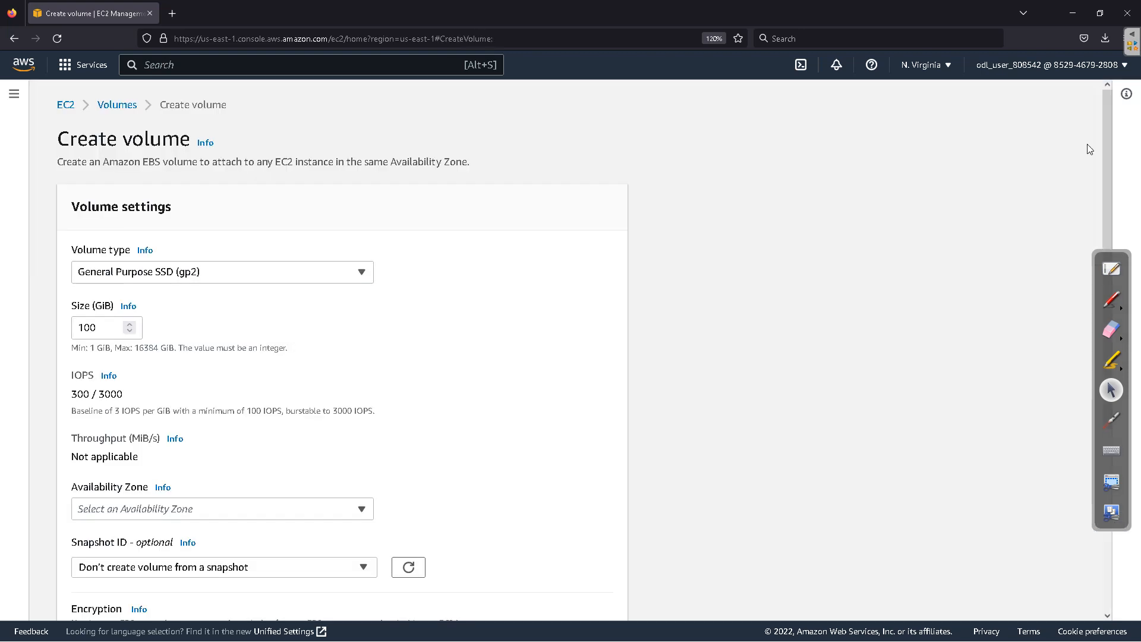
pyautogui.click(162, 273)
pyautogui.click(224, 295)
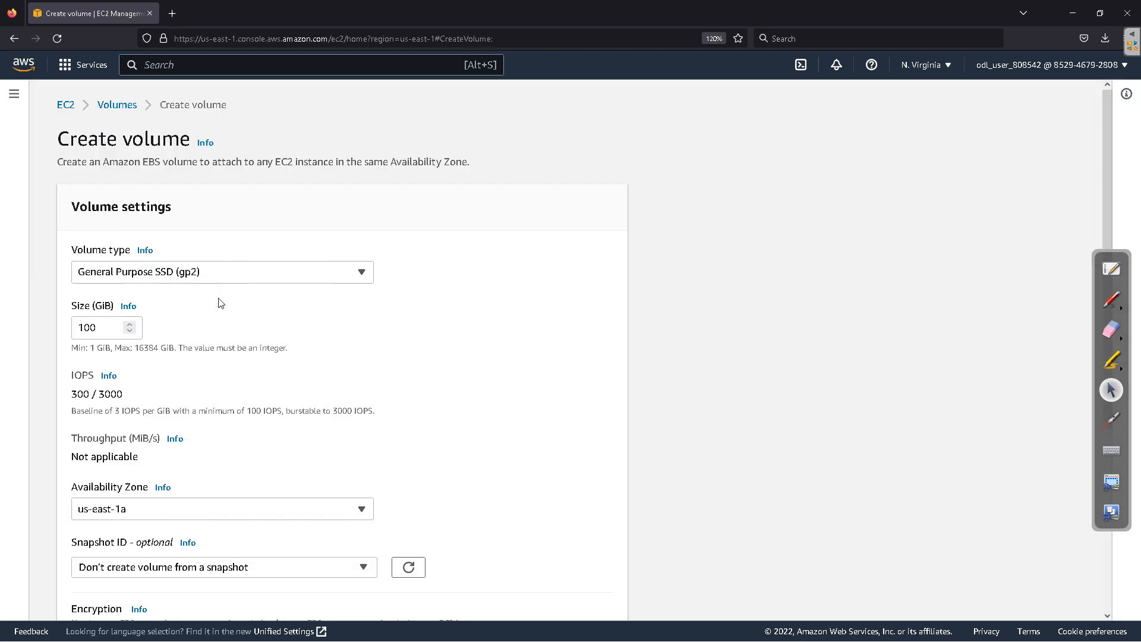
pyautogui.scroll(-5, 216, 300)
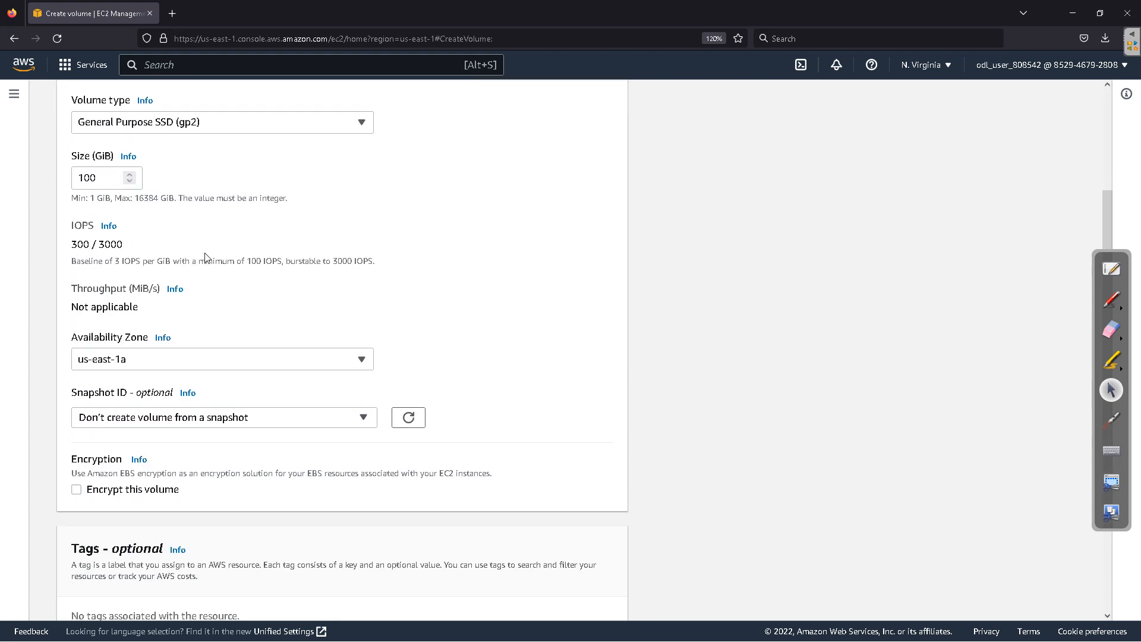
pyautogui.scroll(-3, 205, 257)
pyautogui.click(200, 284)
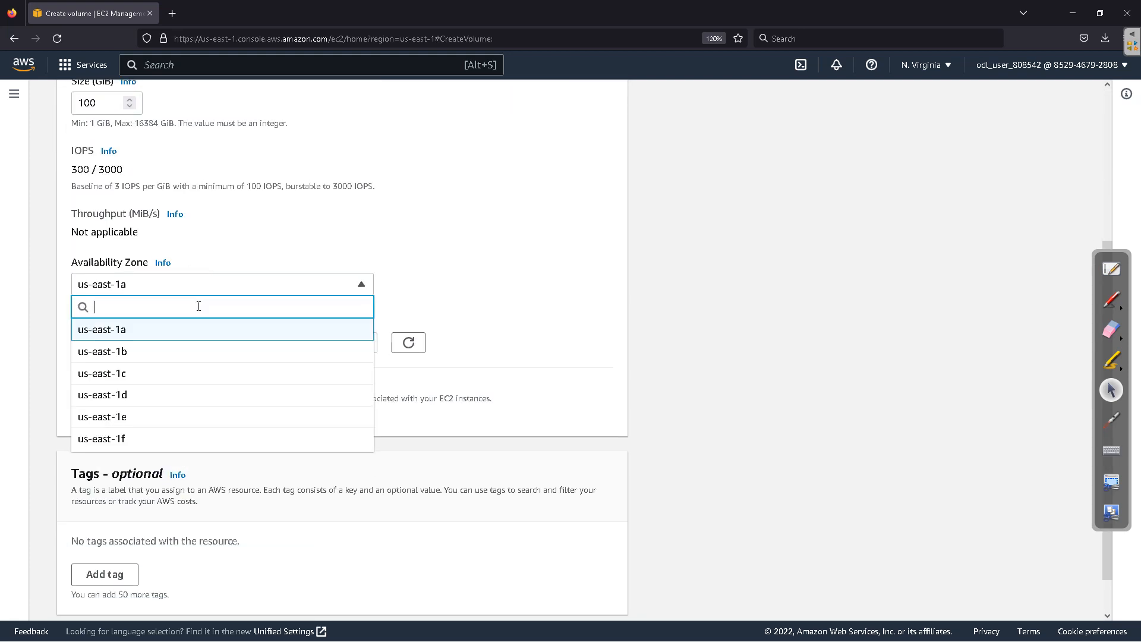
pyautogui.click(169, 438)
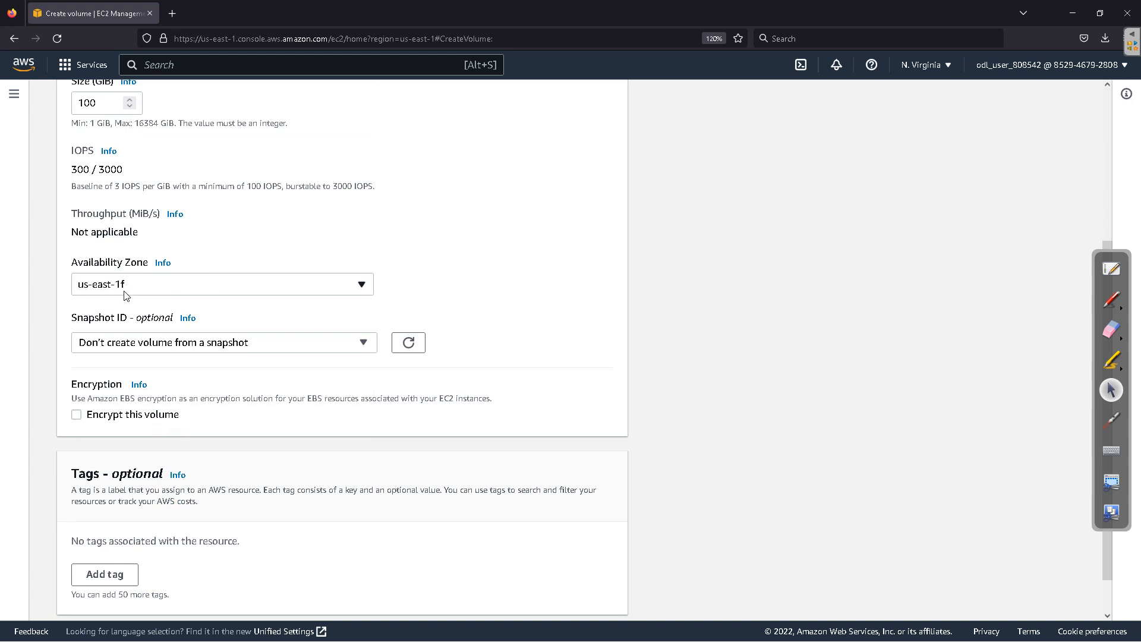
pyautogui.scroll(-2, 179, 377)
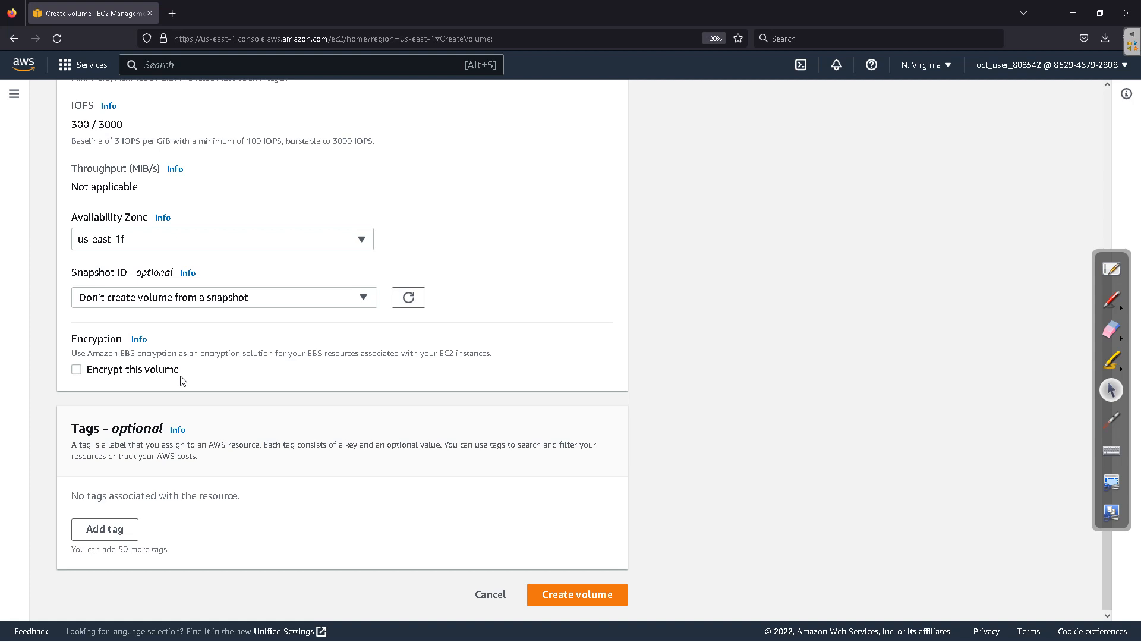
# Sketch in red beside the volume form an EC2 box connected to a disk labelled 8GB.
pyautogui.click(1111, 299)
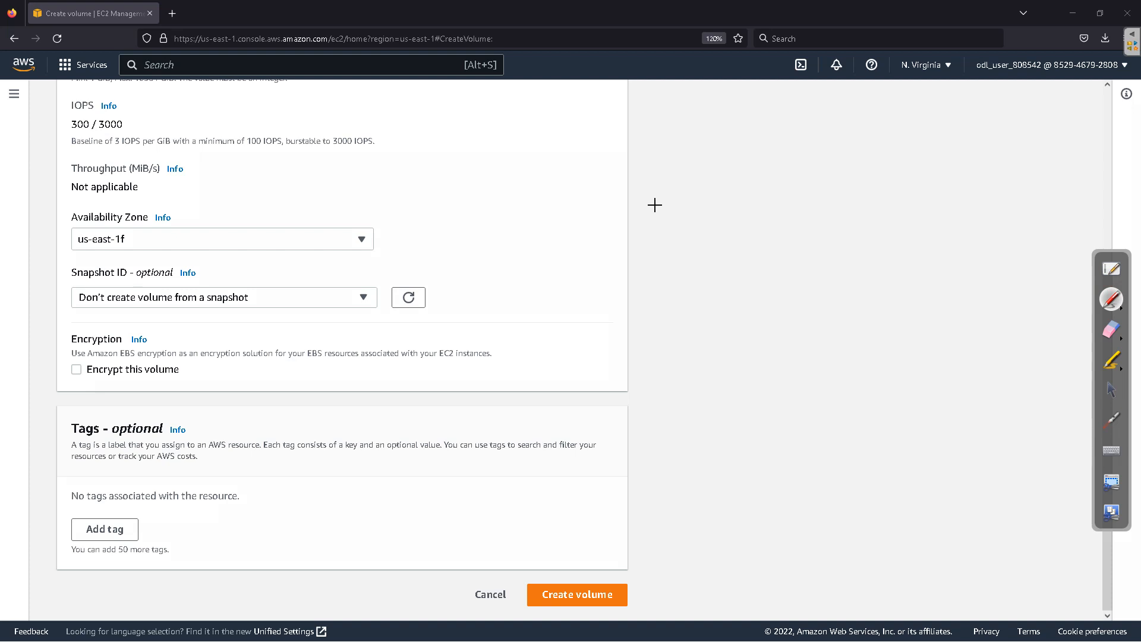
pyautogui.moveTo(675, 208)
pyautogui.mouseDown()
pyautogui.moveTo(677, 259)
pyautogui.moveTo(699, 256)
pyautogui.moveTo(703, 224)
pyautogui.moveTo(833, 183)
pyautogui.moveTo(833, 167)
pyautogui.moveTo(840, 215)
pyautogui.mouseUp()
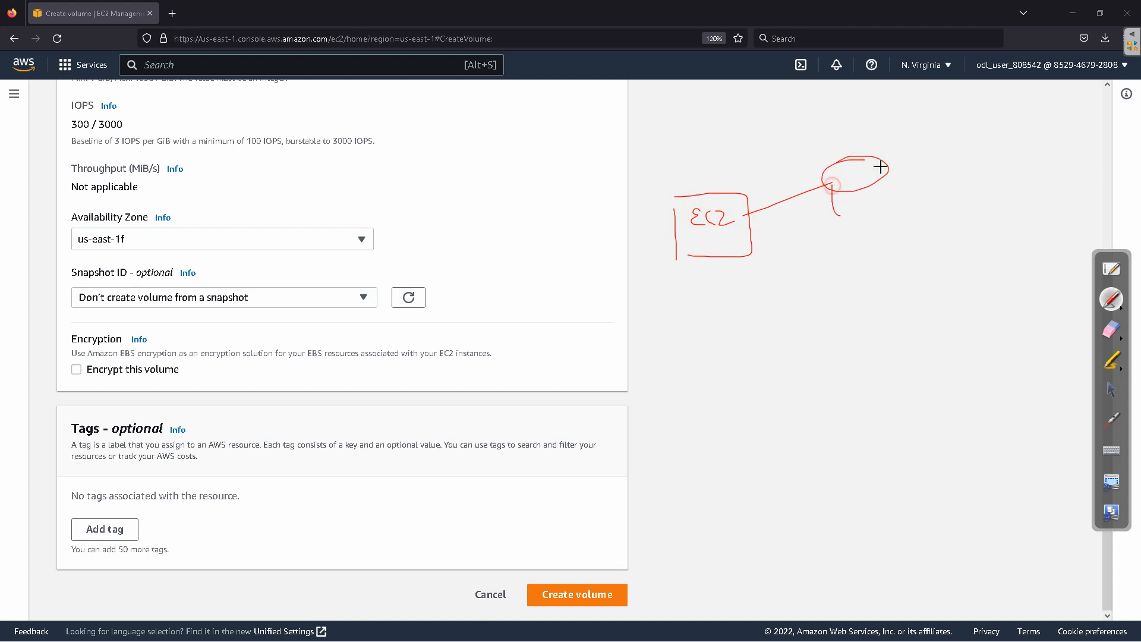
pyautogui.moveTo(887, 161); pyautogui.dragTo(888, 197)
pyautogui.moveTo(845, 203)
pyautogui.mouseDown()
pyautogui.moveTo(922, 176)
pyautogui.moveTo(935, 185)
pyautogui.mouseUp()
pyautogui.moveTo(941, 177); pyautogui.dragTo(945, 194)
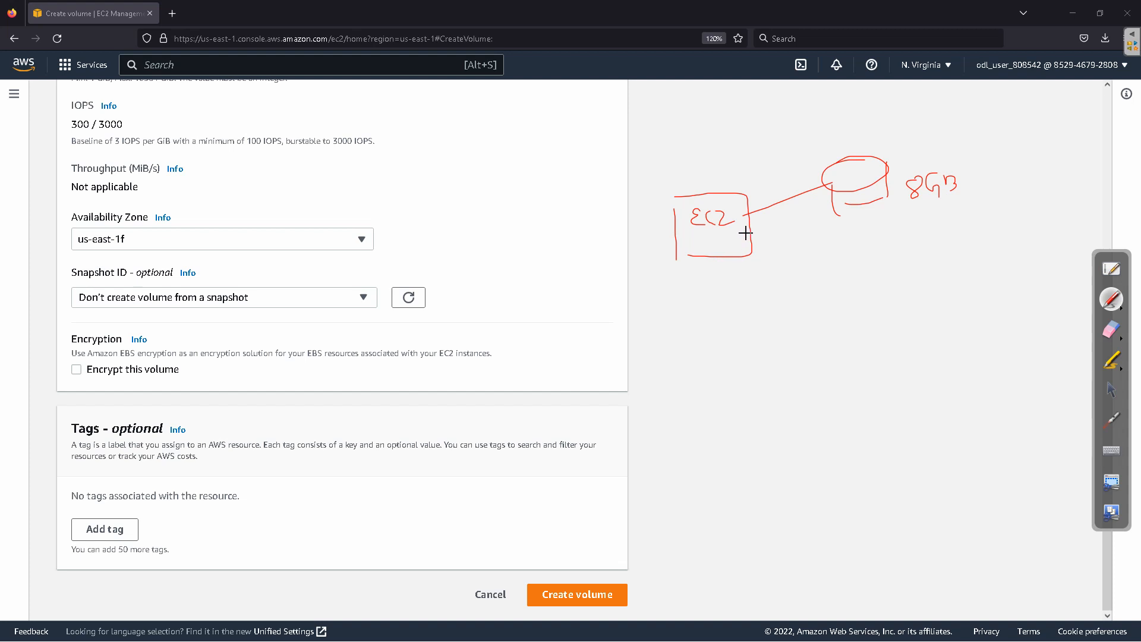
# Add a circled 32GB label to the EC2 sketch and an arrow to a larger disk labelled 64GB.
pyautogui.moveTo(744, 232)
pyautogui.mouseDown()
pyautogui.moveTo(713, 245)
pyautogui.moveTo(750, 233)
pyautogui.moveTo(873, 297)
pyautogui.mouseUp()
pyautogui.moveTo(712, 265)
pyautogui.mouseDown()
pyautogui.moveTo(714, 279)
pyautogui.moveTo(758, 273)
pyautogui.mouseUp()
pyautogui.moveTo(762, 263); pyautogui.dragTo(772, 278)
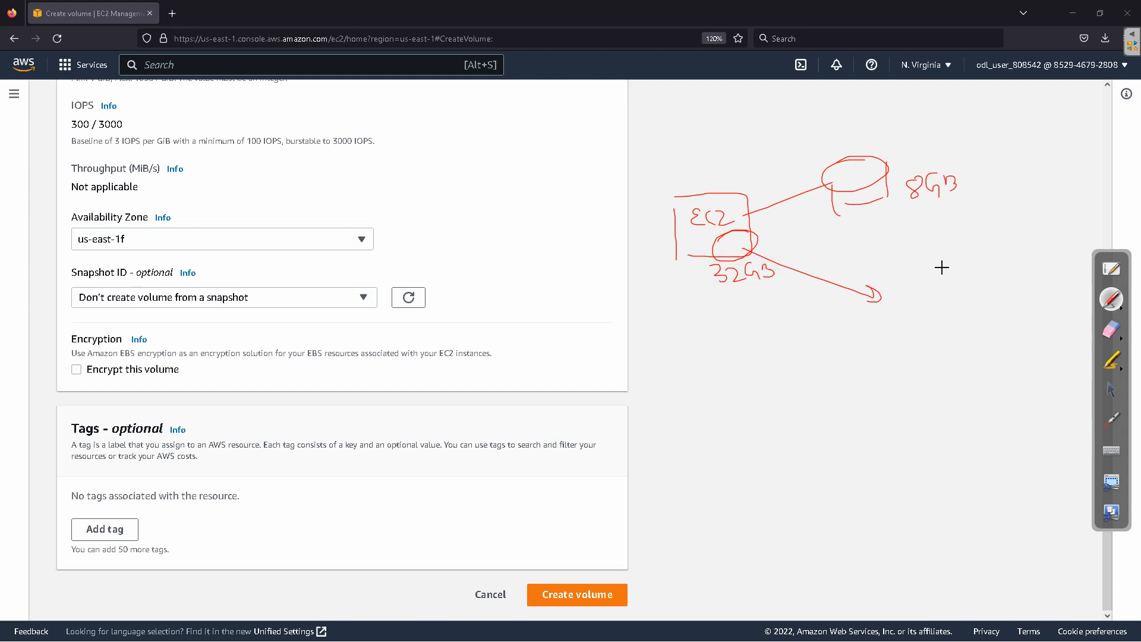
pyautogui.moveTo(942, 266); pyautogui.dragTo(908, 349)
pyautogui.moveTo(972, 281); pyautogui.dragTo(980, 334)
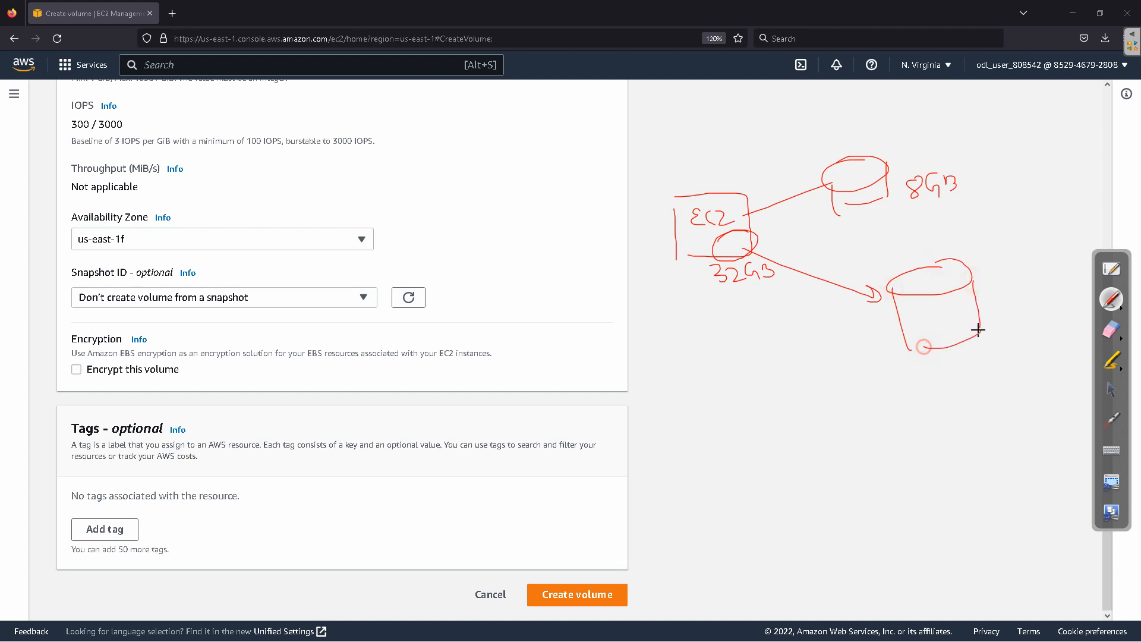
pyautogui.moveTo(1015, 293)
pyautogui.mouseDown()
pyautogui.moveTo(1038, 319)
pyautogui.moveTo(1064, 312)
pyautogui.mouseUp()
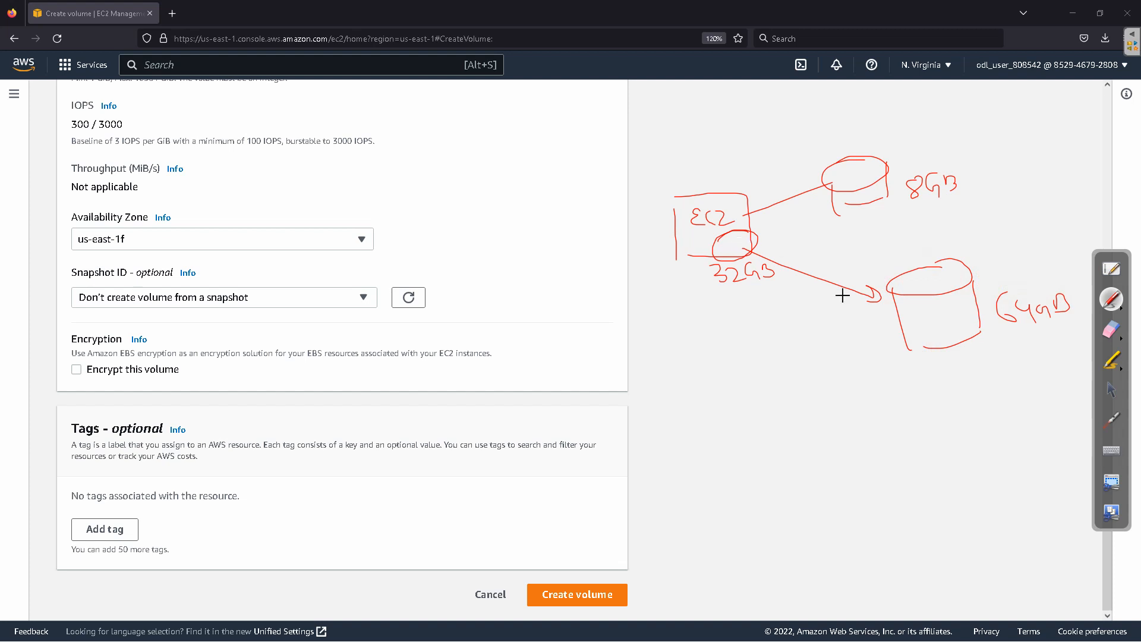
# Draw a second arrow from EC2 to the larger disk and a circled note "EBS > EC2 RAM".
pyautogui.moveTo(807, 250)
pyautogui.mouseDown()
pyautogui.moveTo(746, 251)
pyautogui.moveTo(874, 271)
pyautogui.moveTo(859, 276)
pyautogui.mouseUp()
pyautogui.moveTo(980, 369)
pyautogui.mouseDown()
pyautogui.moveTo(982, 386)
pyautogui.moveTo(1058, 369)
pyautogui.mouseUp()
pyautogui.moveTo(1062, 359)
pyautogui.mouseDown()
pyautogui.moveTo(1055, 389)
pyautogui.moveTo(1082, 385)
pyautogui.moveTo(1066, 345)
pyautogui.moveTo(1085, 397)
pyautogui.mouseUp()
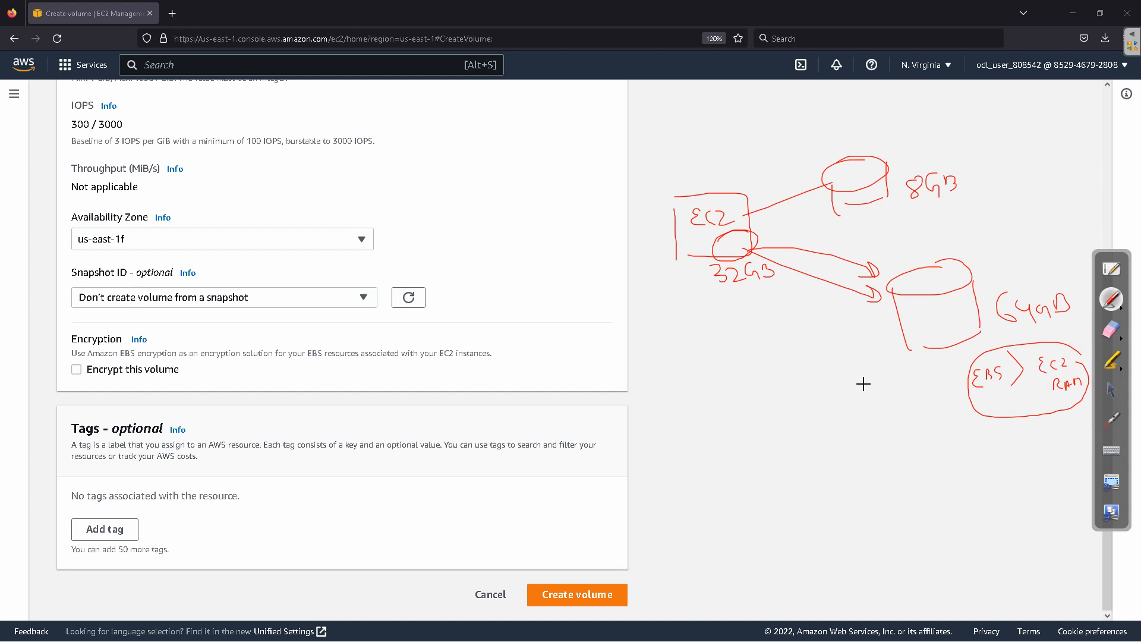
# Erase all pen annotations from the screen and return to the normal pointer.
pyautogui.click(1111, 330)
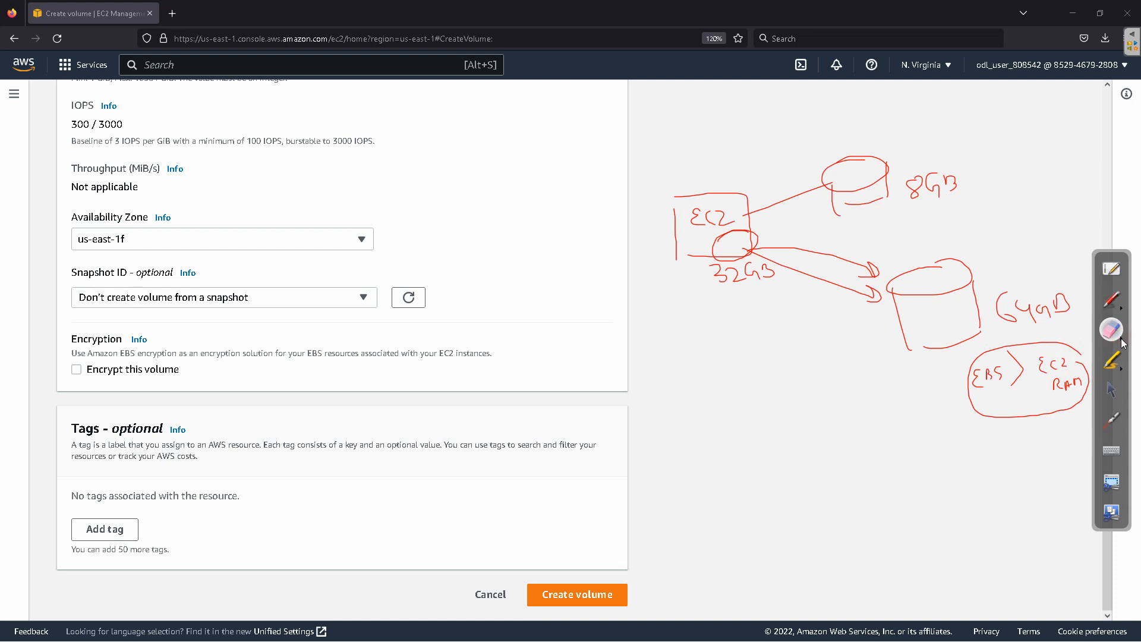
pyautogui.click(1075, 339)
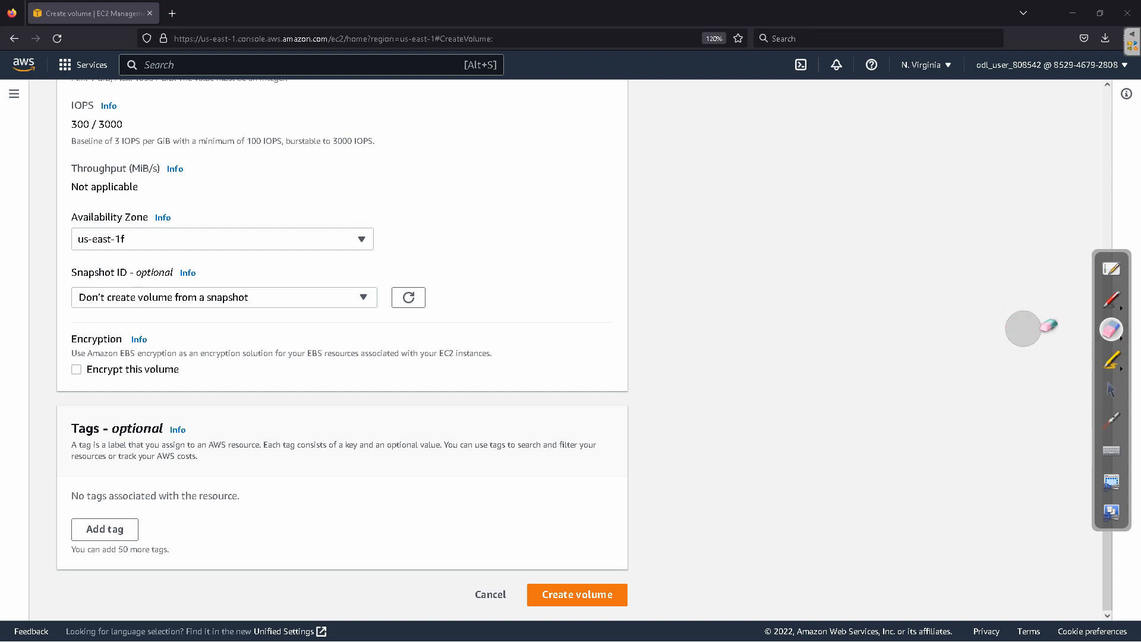
pyautogui.click(1111, 390)
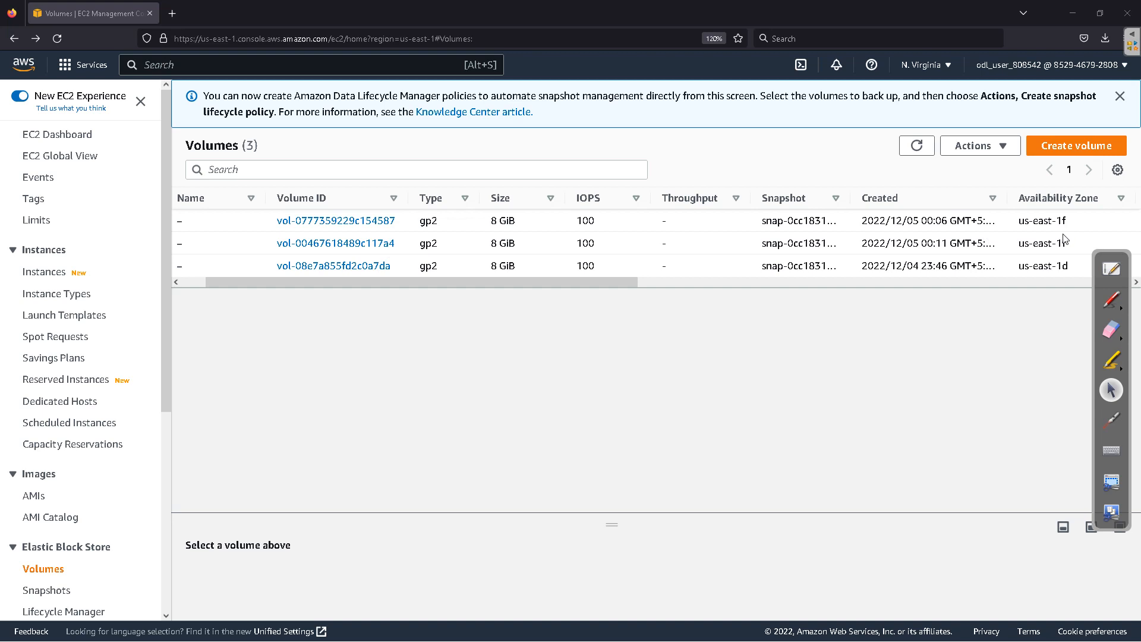
# Try to attach the us-east-1d volume to an instance, refresh the instance choices, and return to the volume list.
pyautogui.click(230, 269)
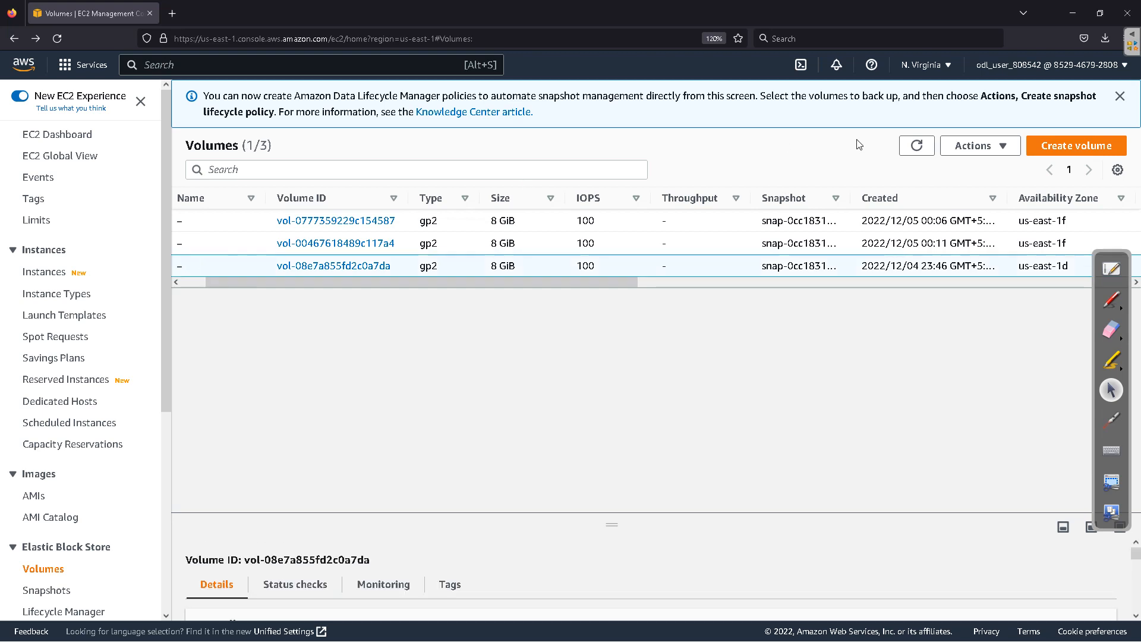
pyautogui.click(1005, 145)
pyautogui.click(900, 255)
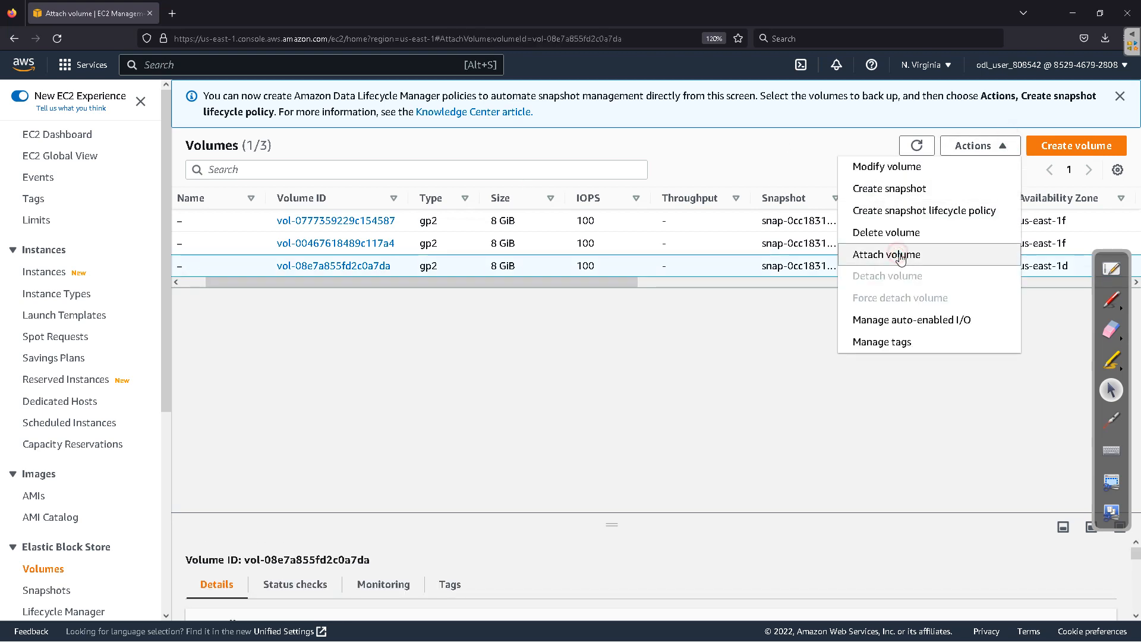
pyautogui.click(191, 376)
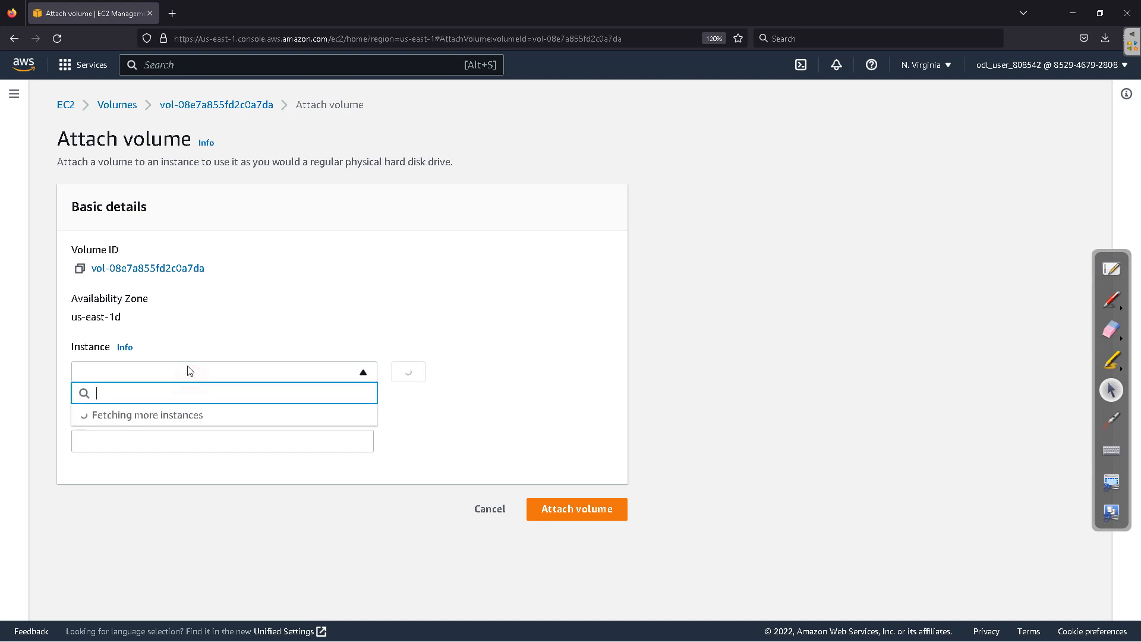
pyautogui.click(203, 372)
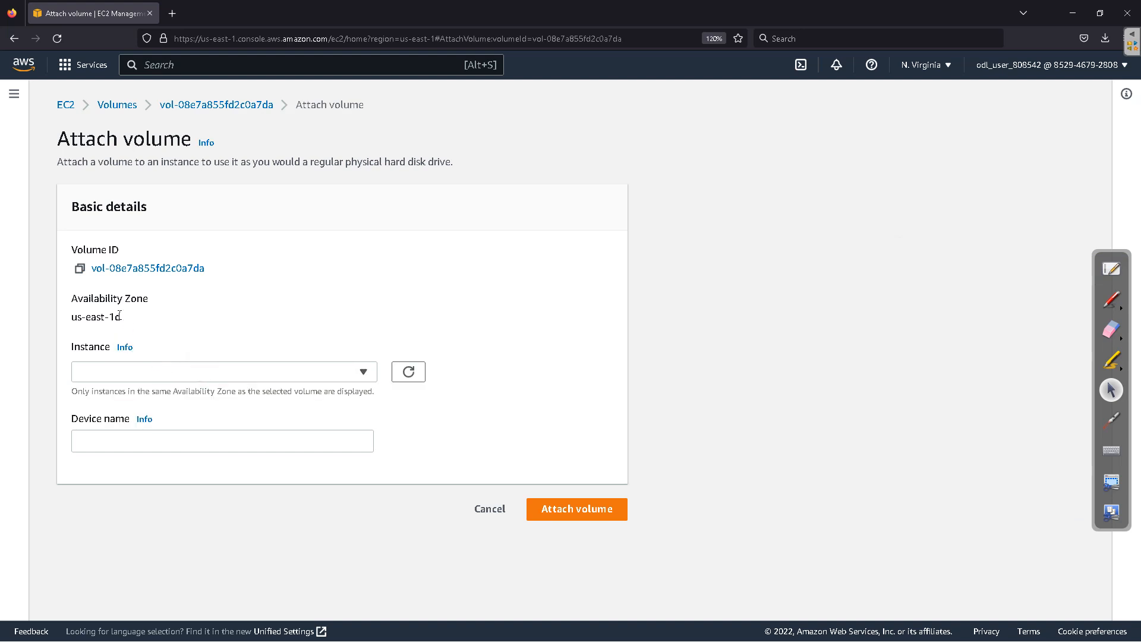
pyautogui.moveTo(123, 318); pyautogui.dragTo(80, 318)
pyautogui.click(179, 367)
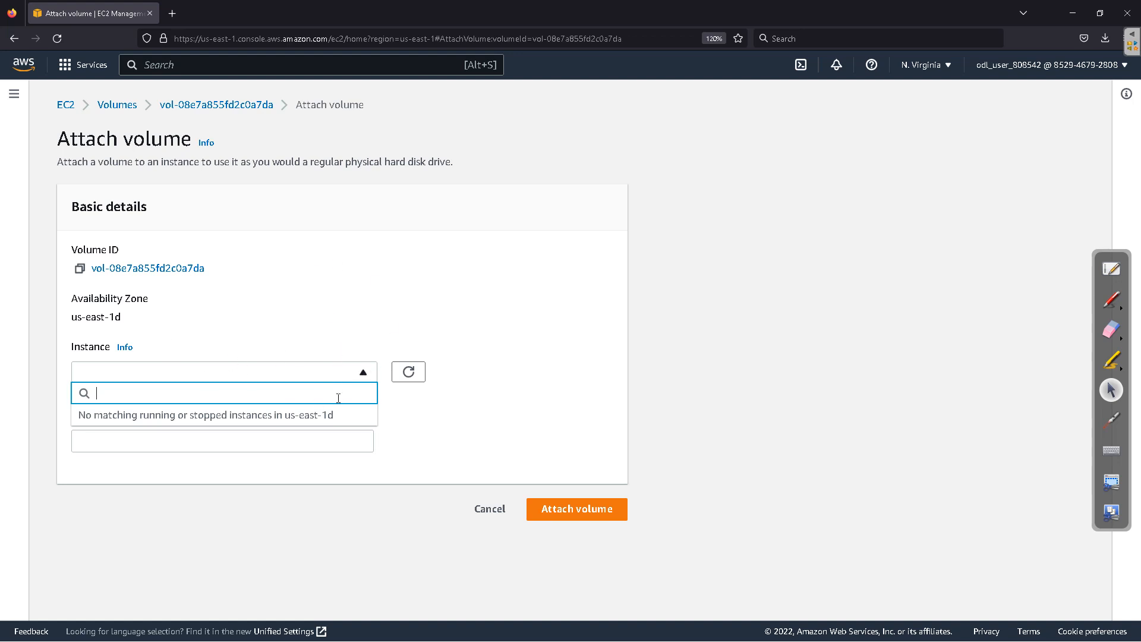
pyautogui.click(409, 372)
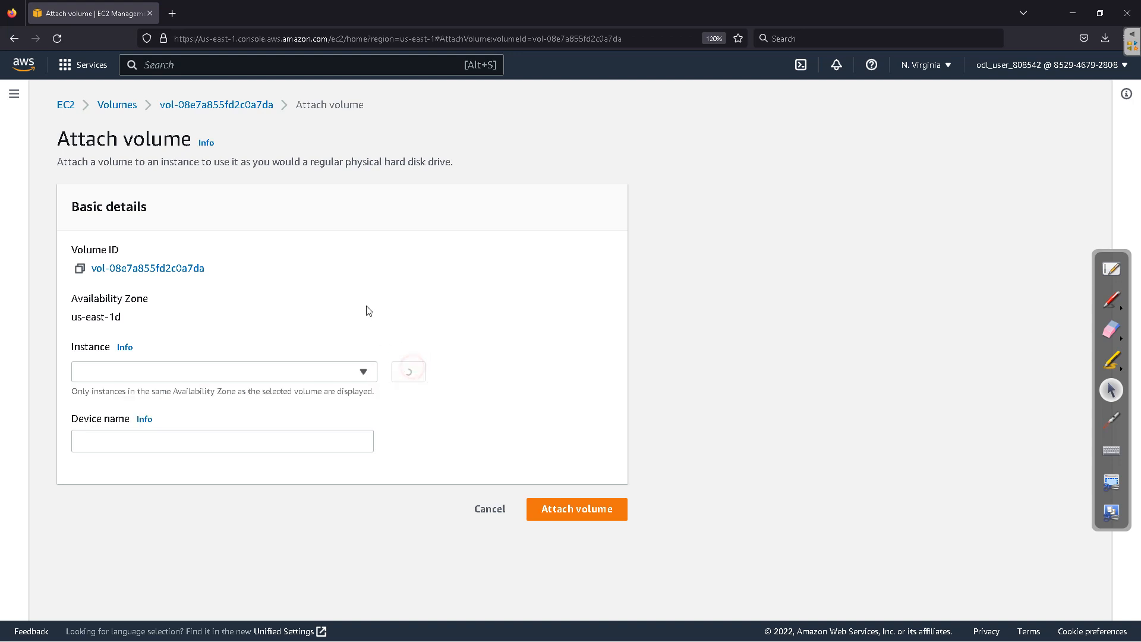
pyautogui.click(19, 33)
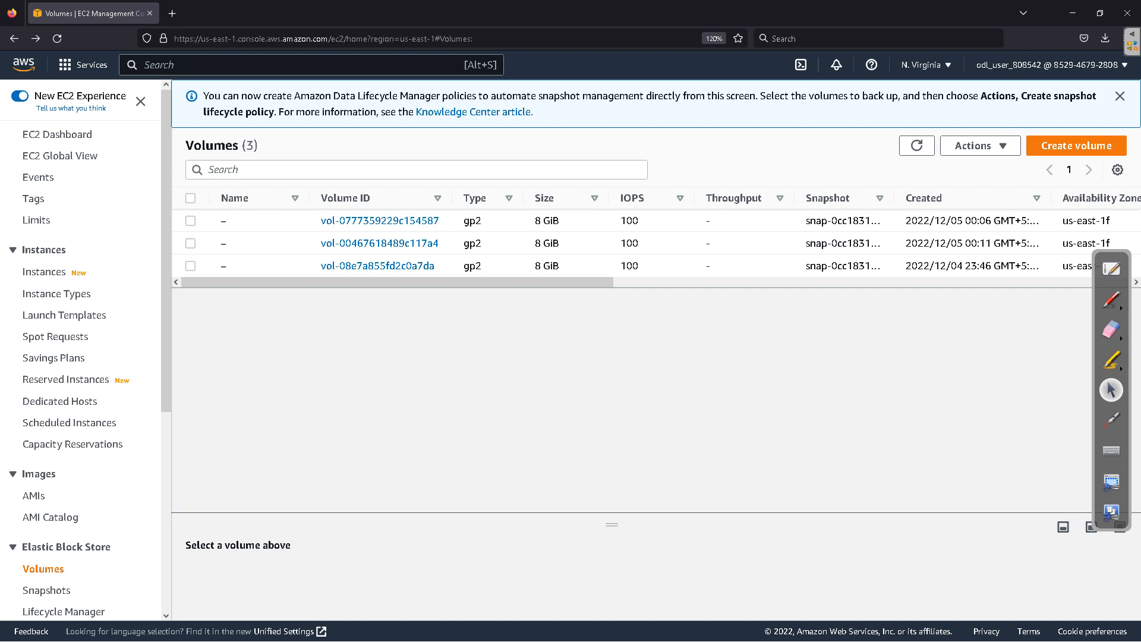
# Switch to the Amazon EC2.pptx presentation in WPS Office and activate the annotation pen for the EBS Snapshots slide.
pyautogui.hotkey('alt', 'Tab')
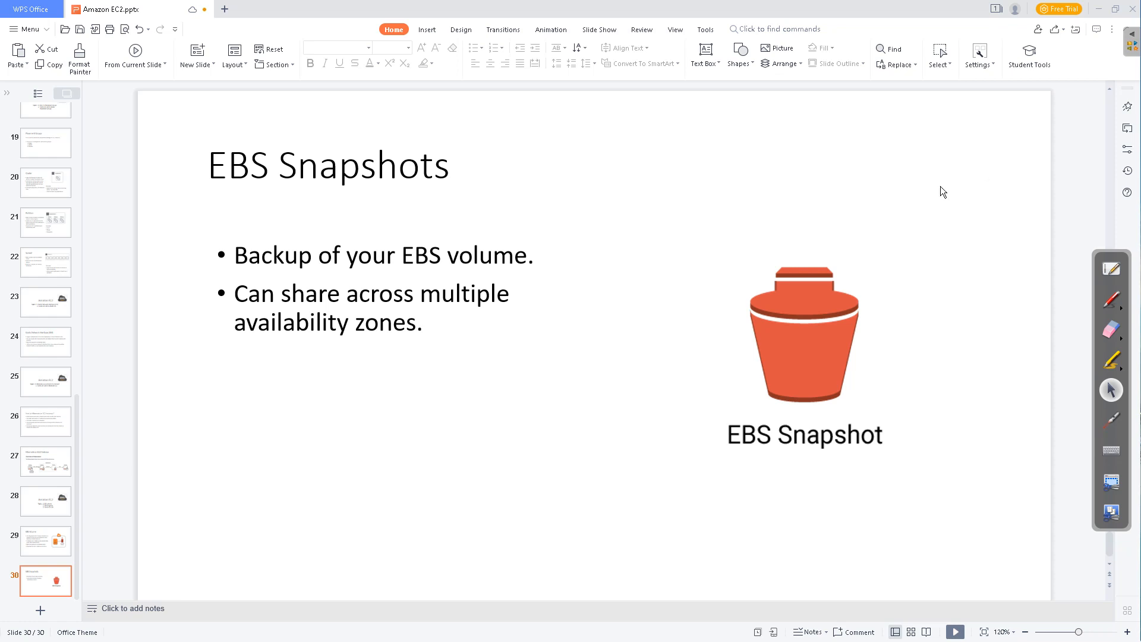
pyautogui.click(1112, 302)
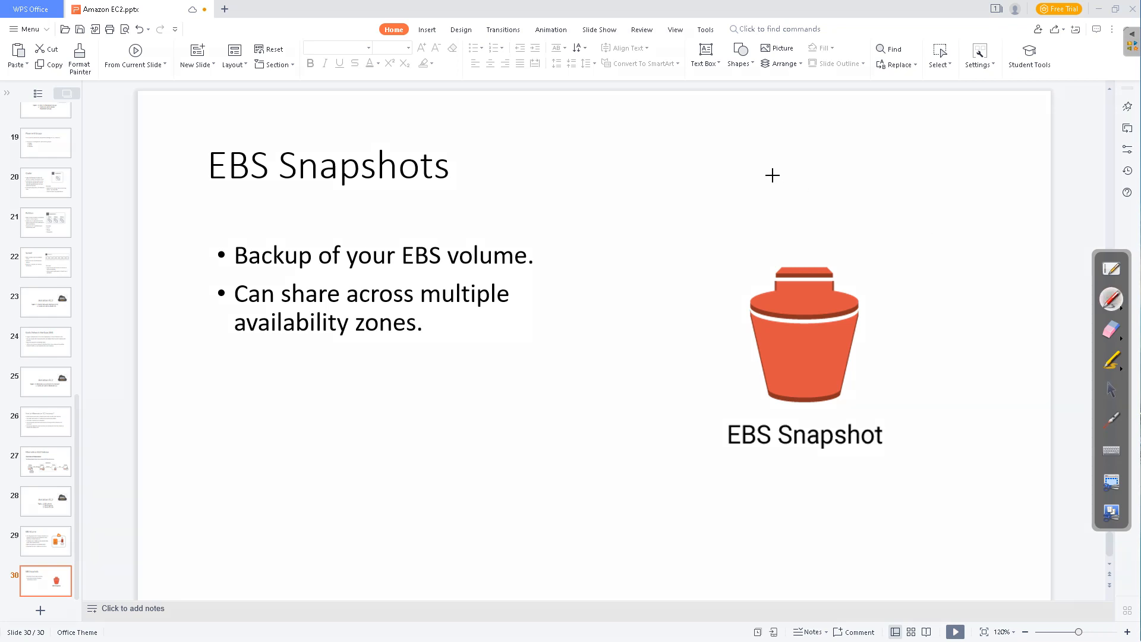